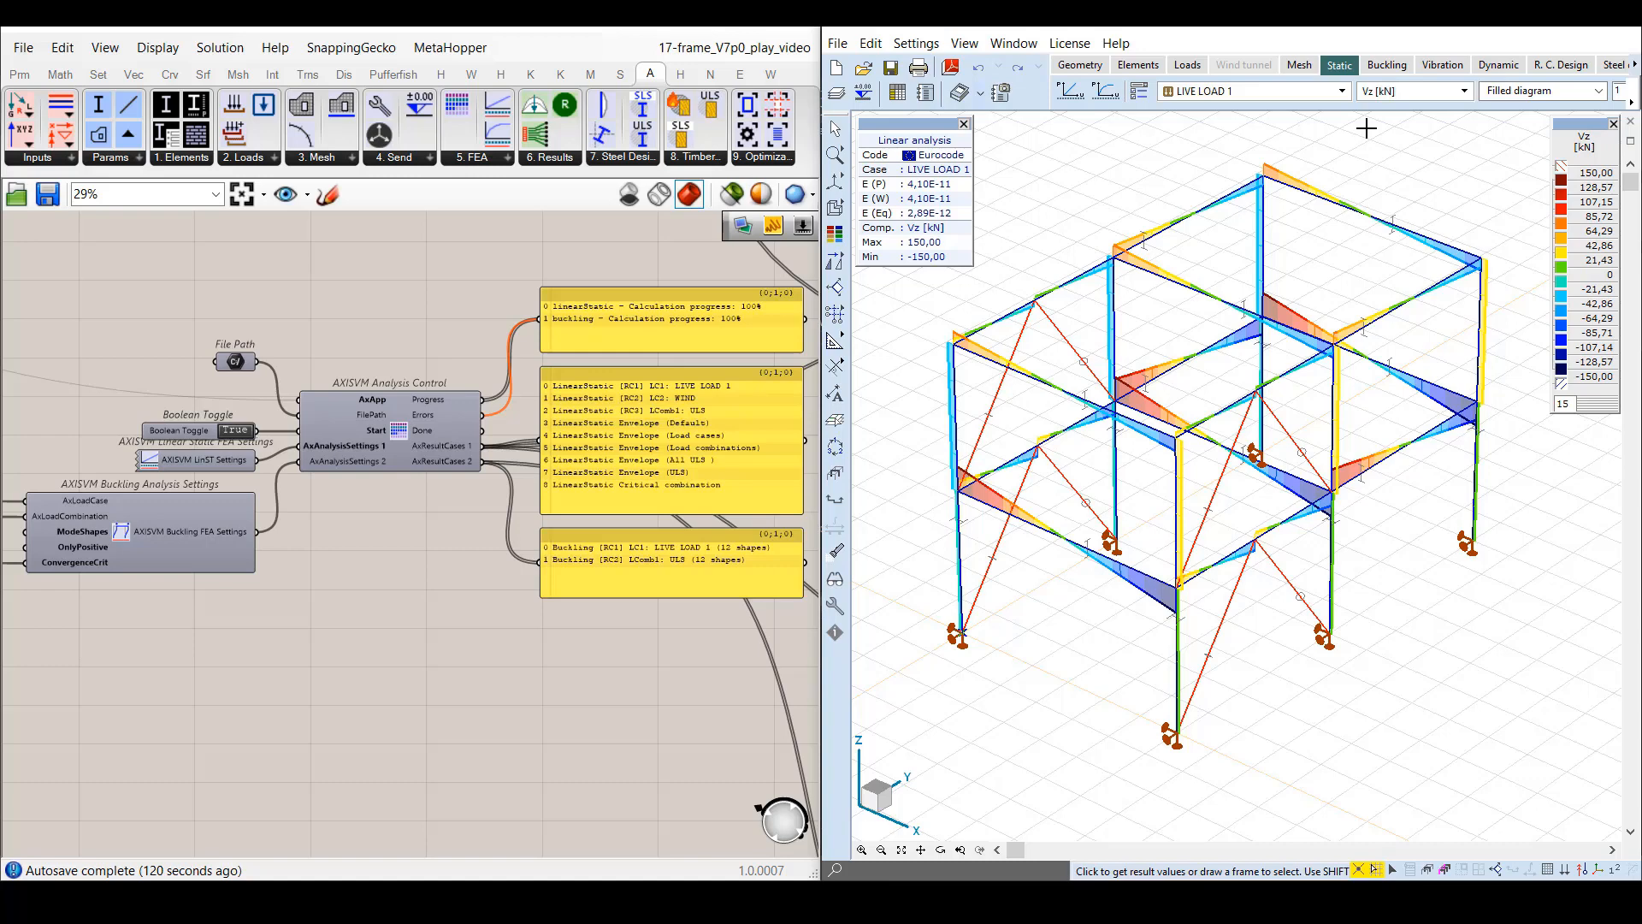
# - Examine the linear analysis cases and envelopes, and the buckling modes of LIVE LOAD 1 and ULS in the AxisVM model
pyautogui.click(1341, 91)
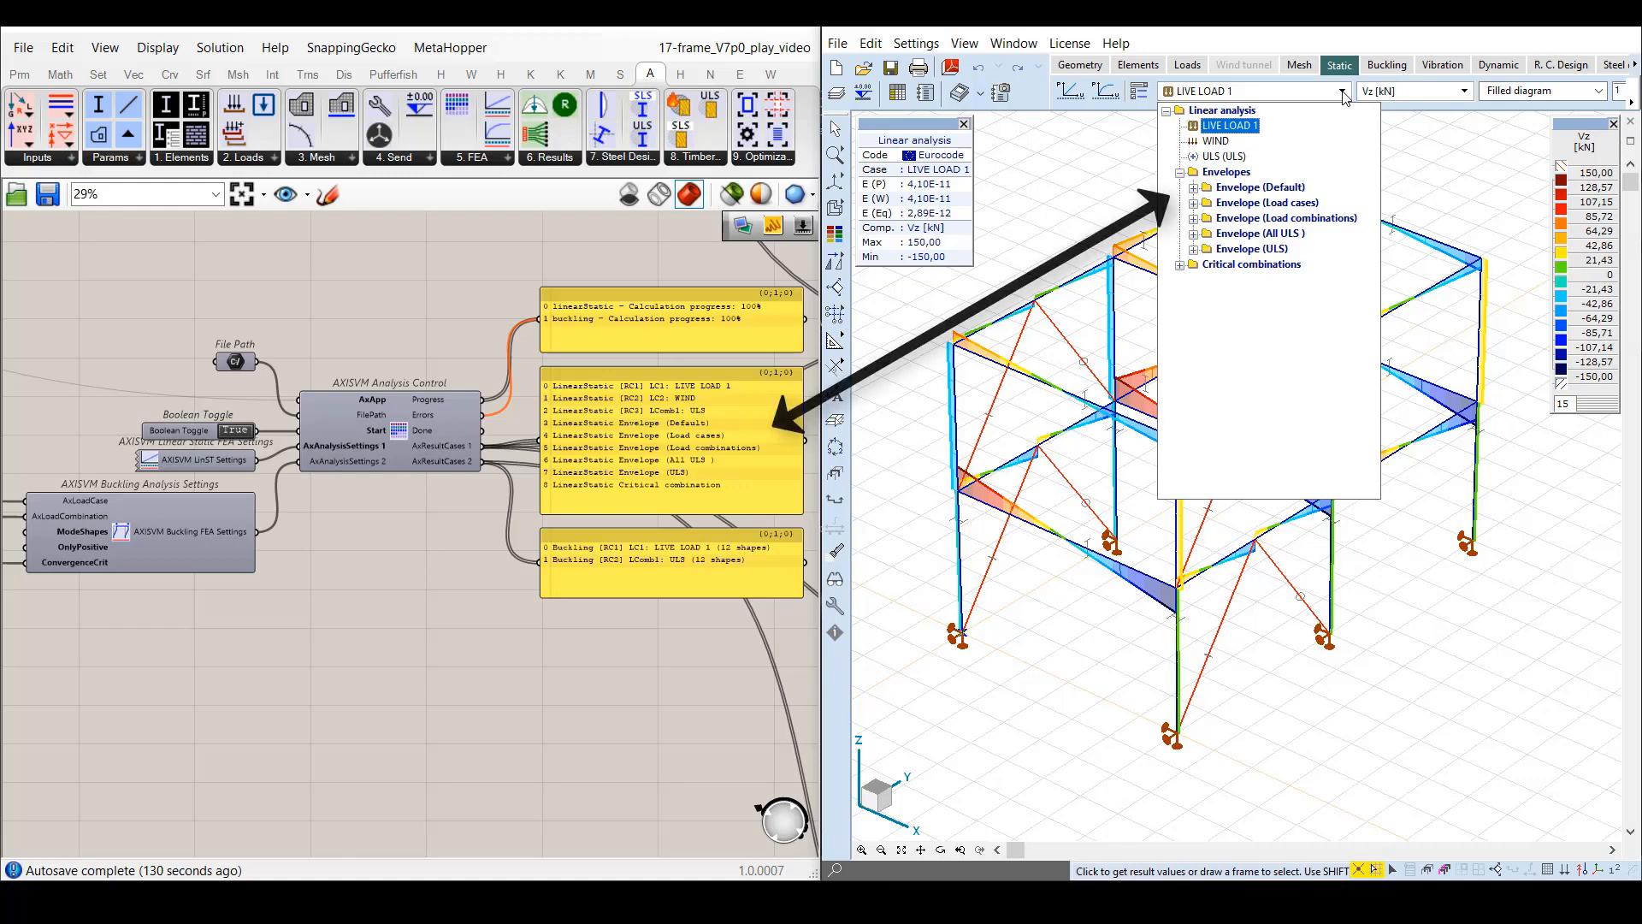
pyautogui.click(1342, 93)
pyautogui.click(1386, 68)
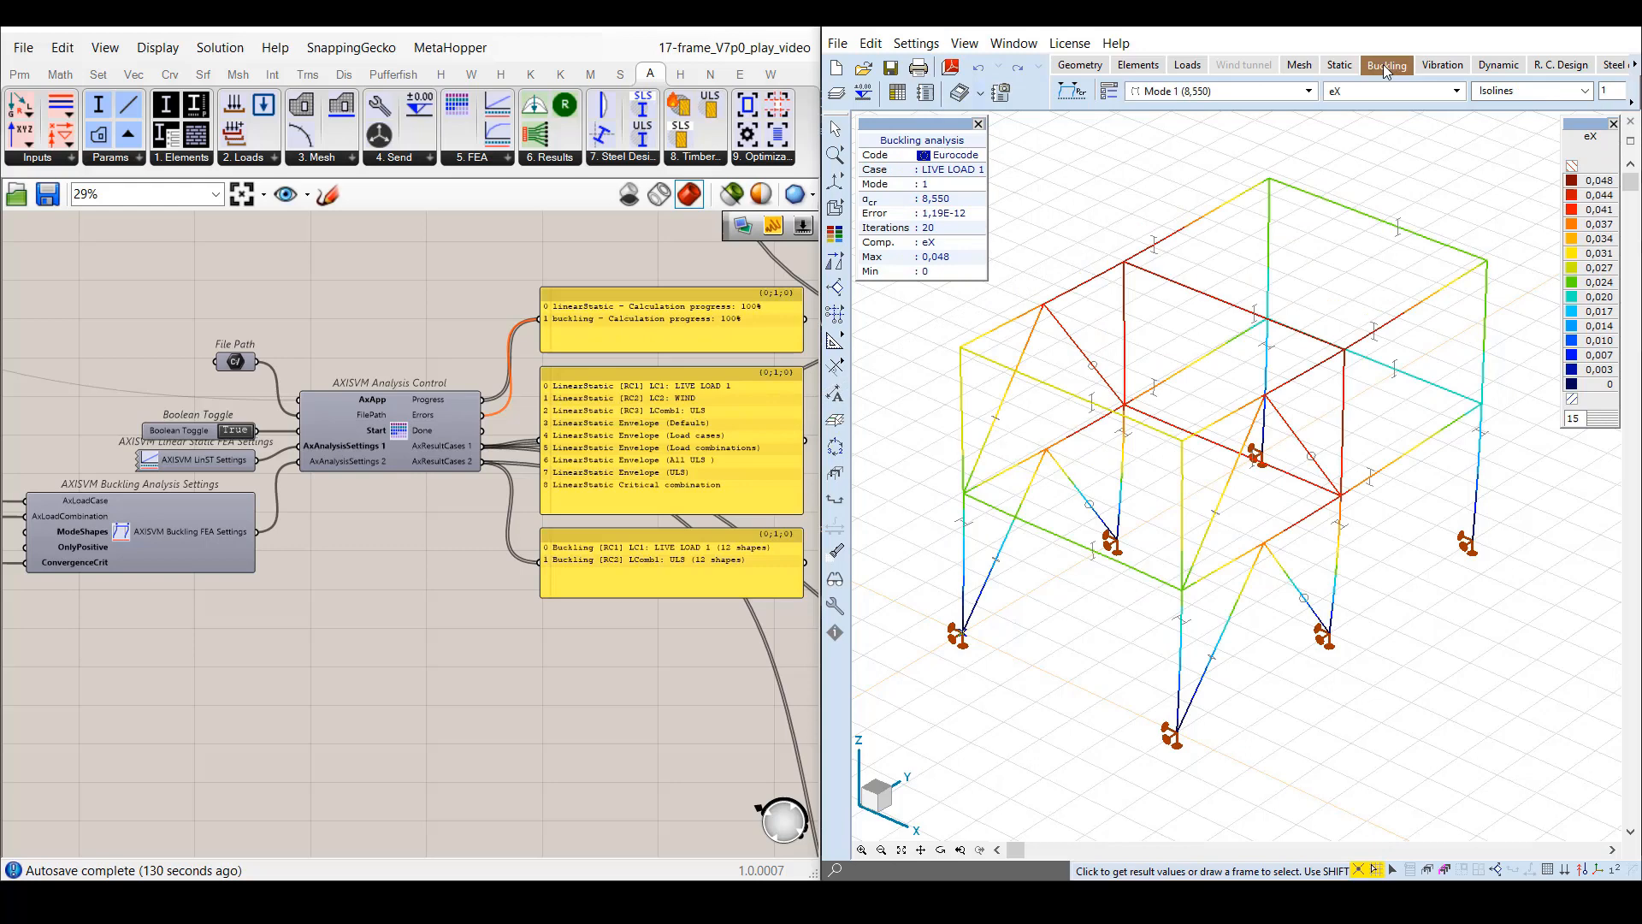
pyautogui.click(1308, 90)
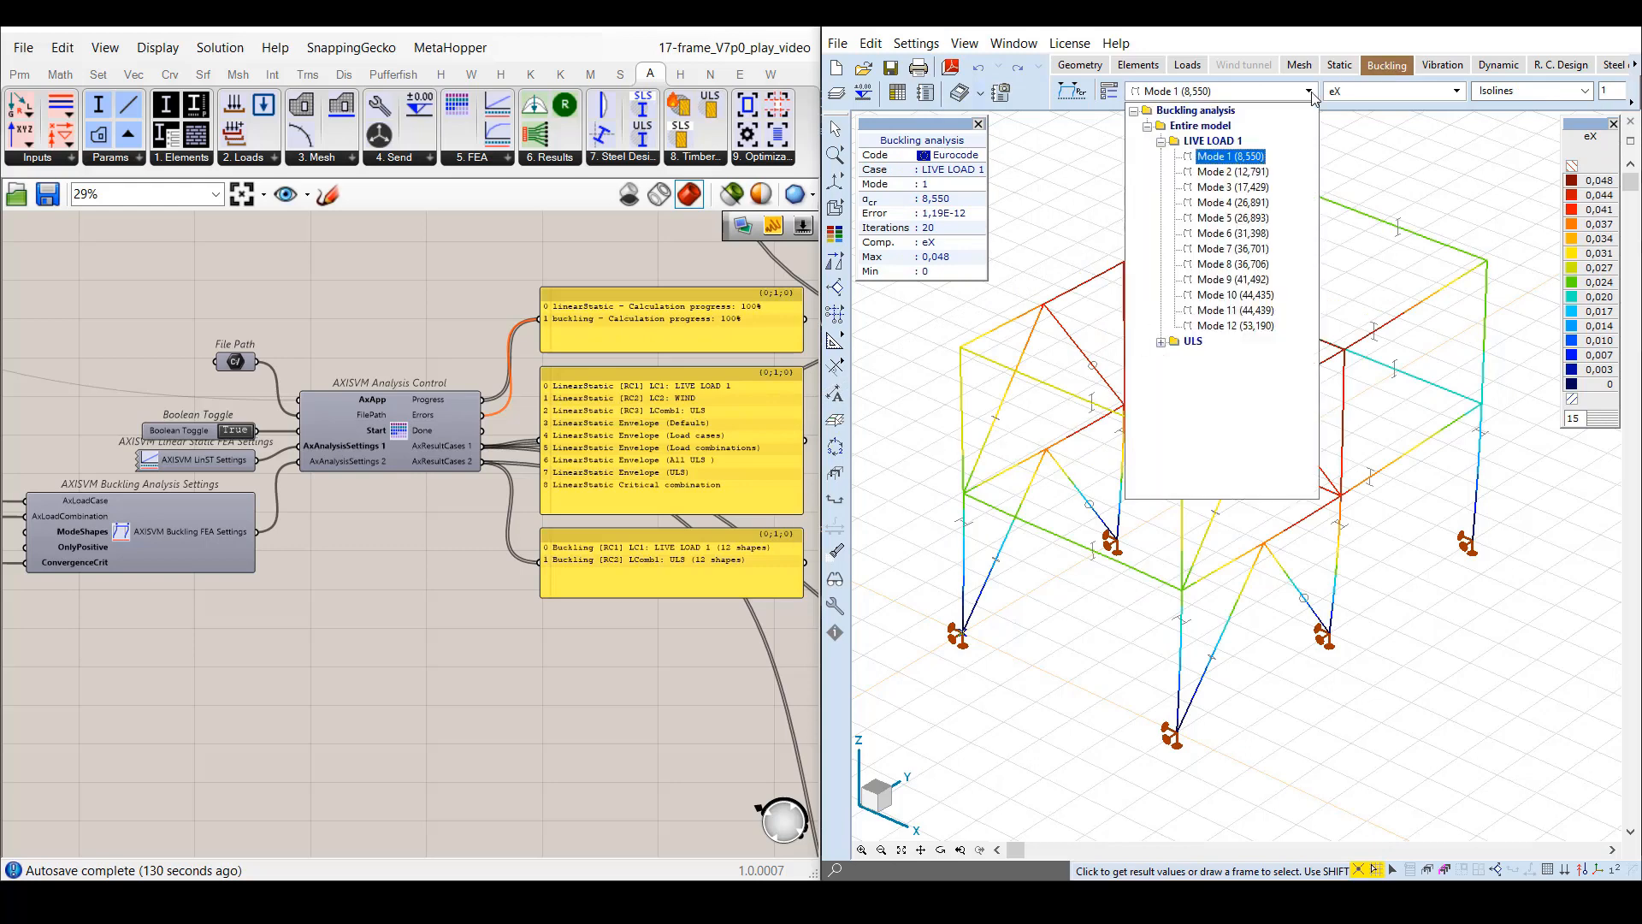
pyautogui.click(1161, 342)
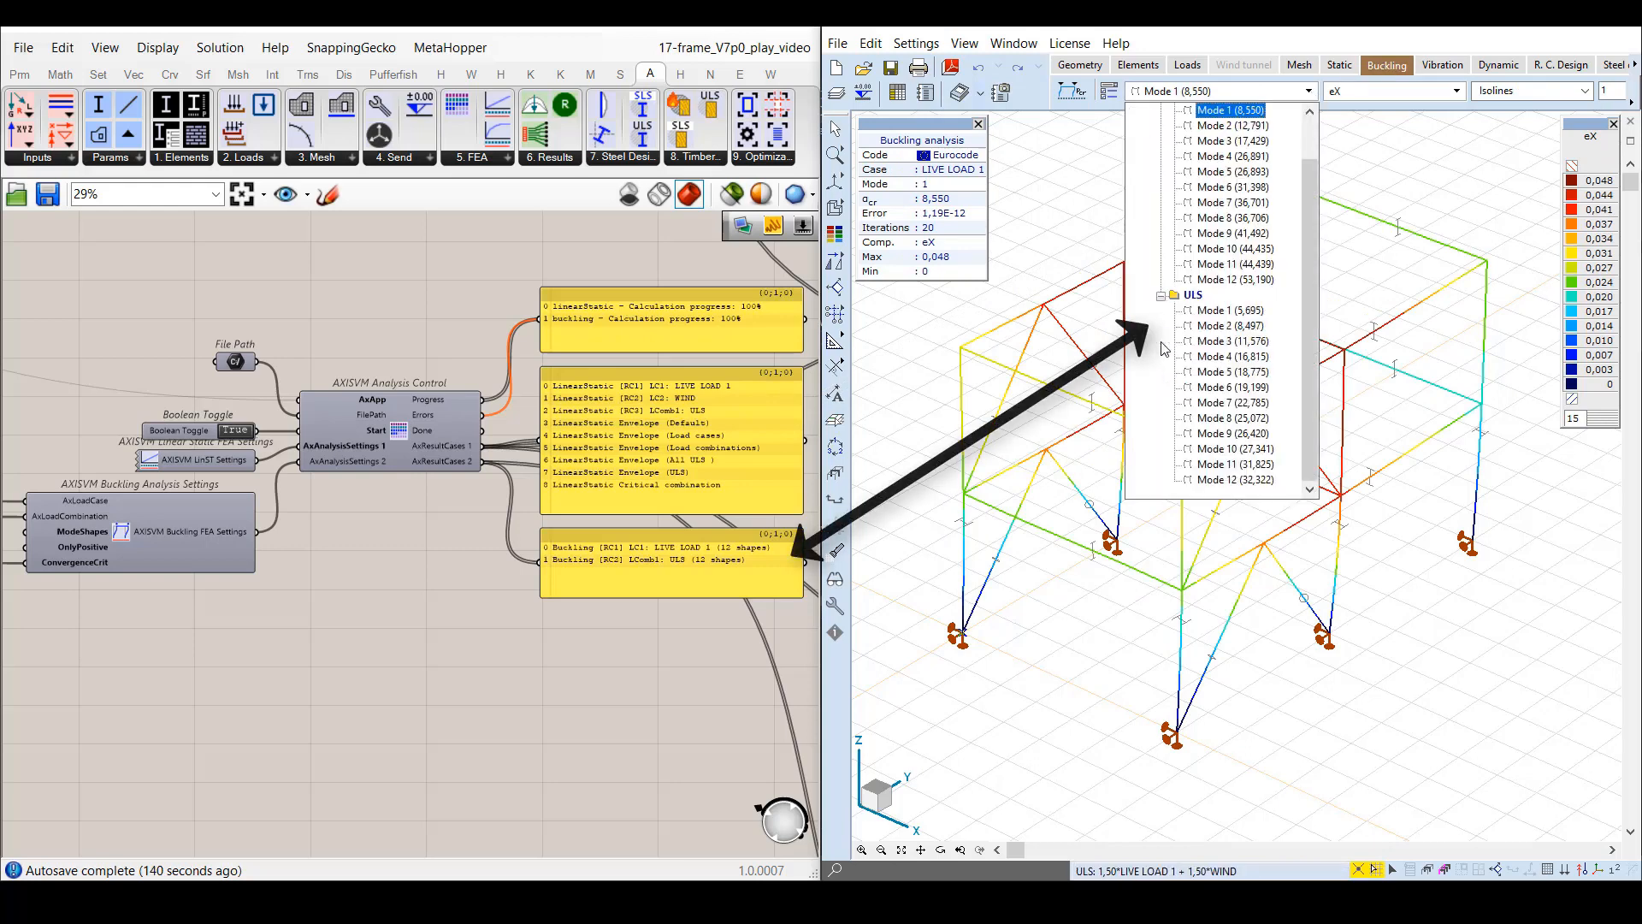
pyautogui.click(1339, 65)
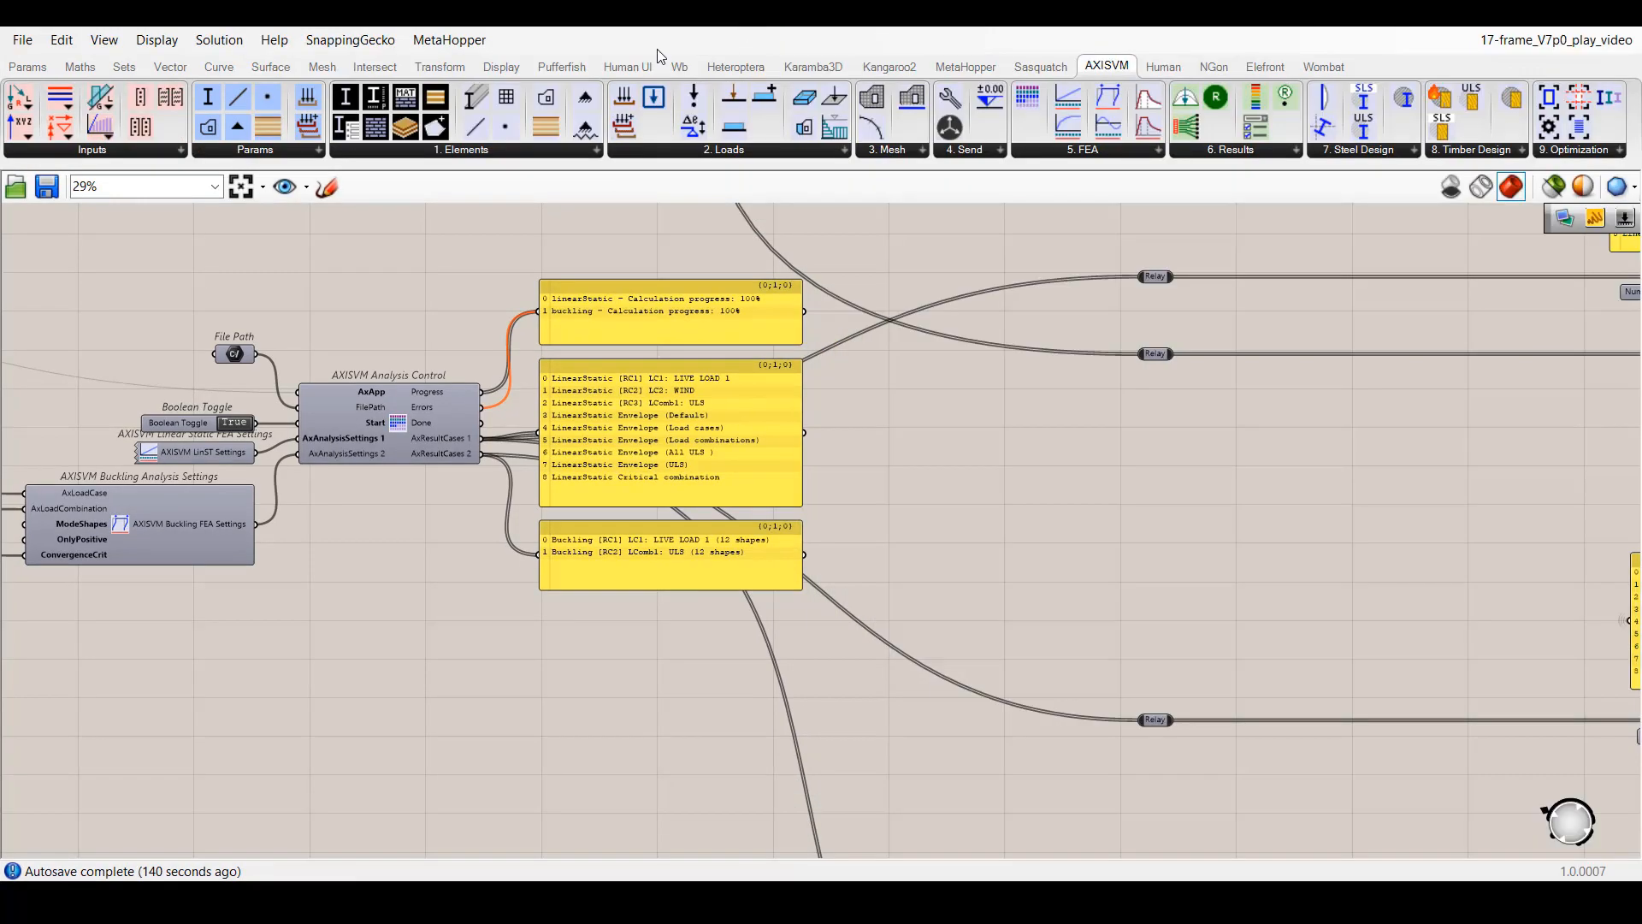
# - In the DesignMember view, connect the List Item output to AXISVM Result Case and set the index slider to 2
pyautogui.click(305, 188)
pyautogui.click(287, 234)
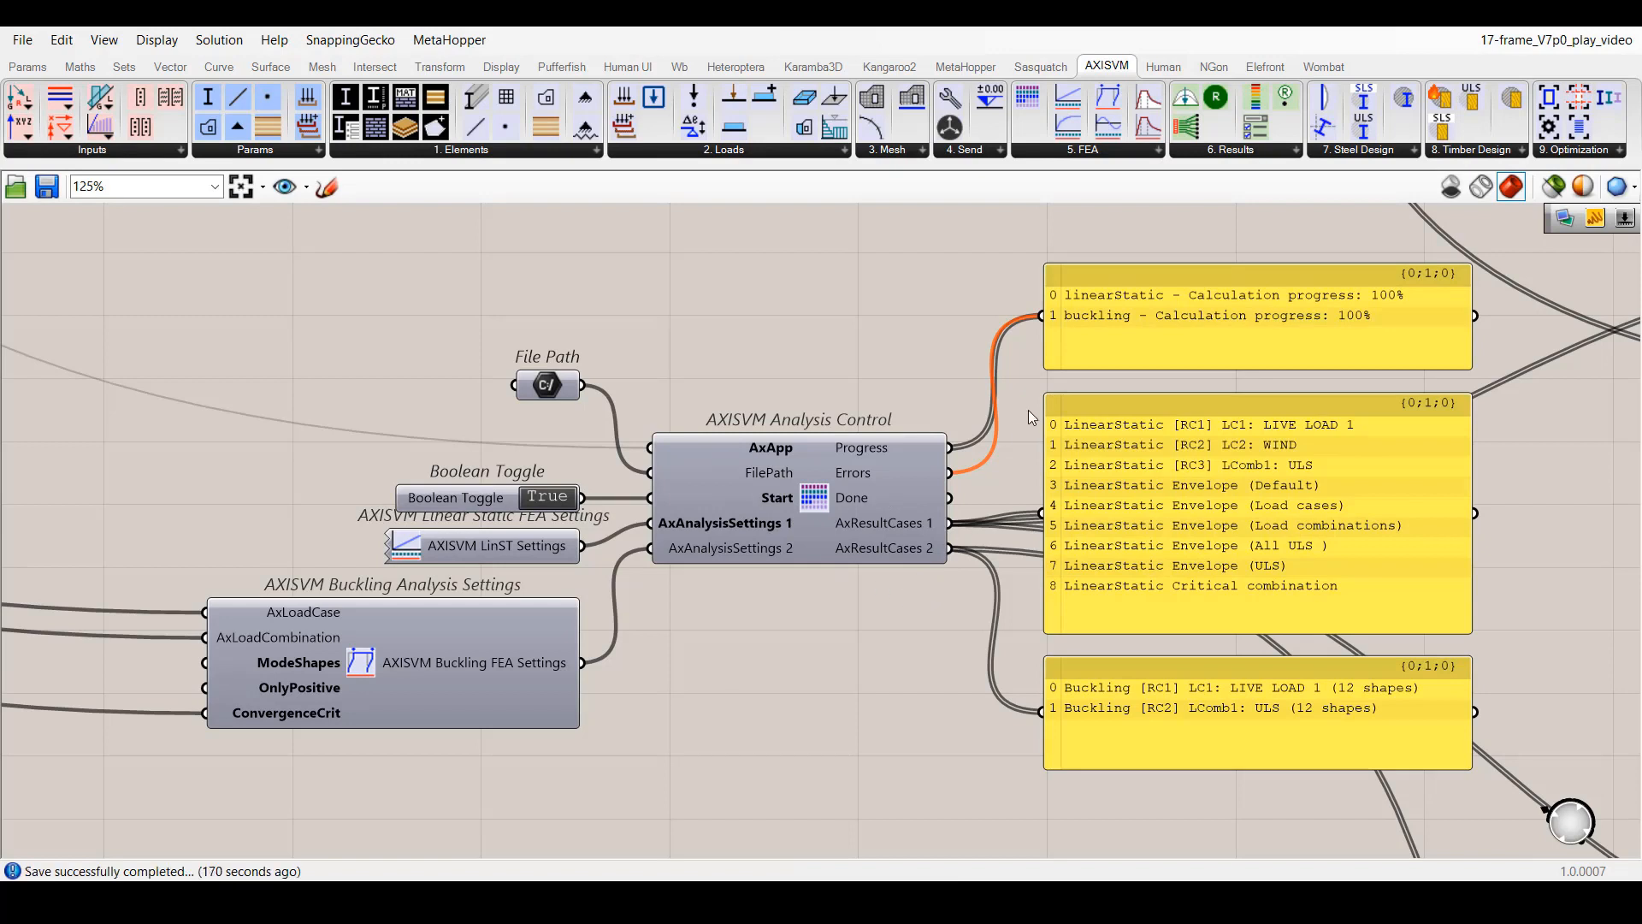
pyautogui.click(1296, 152)
pyautogui.click(285, 187)
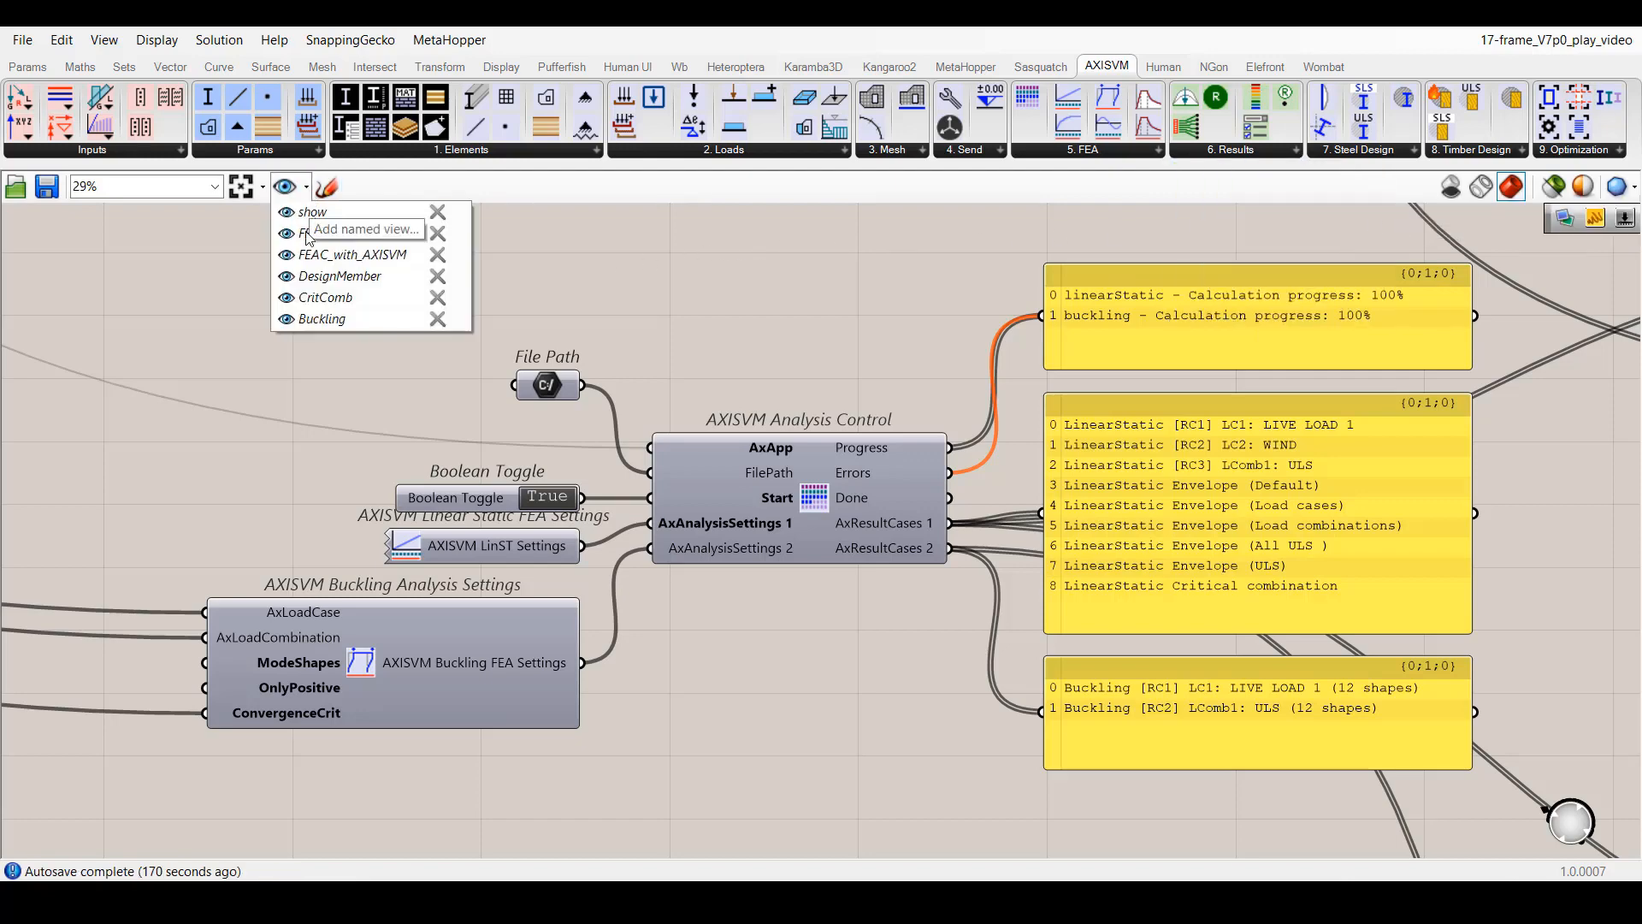
pyautogui.click(333, 276)
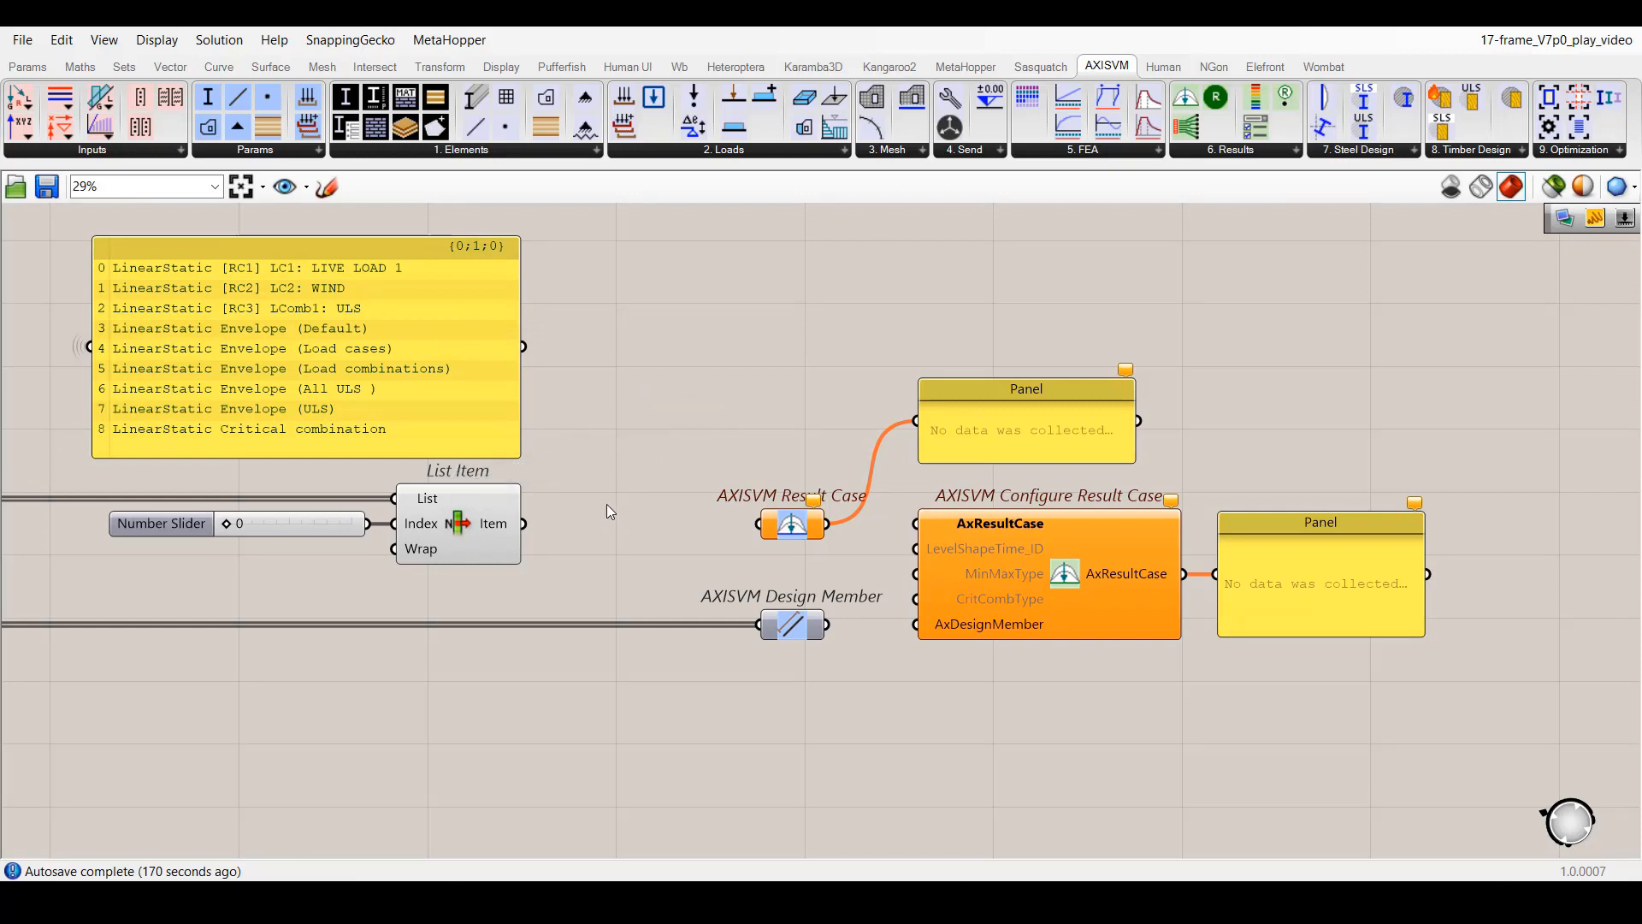
pyautogui.moveTo(523, 525); pyautogui.dragTo(758, 524)
pyautogui.moveTo(226, 524)
pyautogui.mouseDown()
pyautogui.moveTo(339, 526)
pyautogui.moveTo(258, 526)
pyautogui.mouseUp()
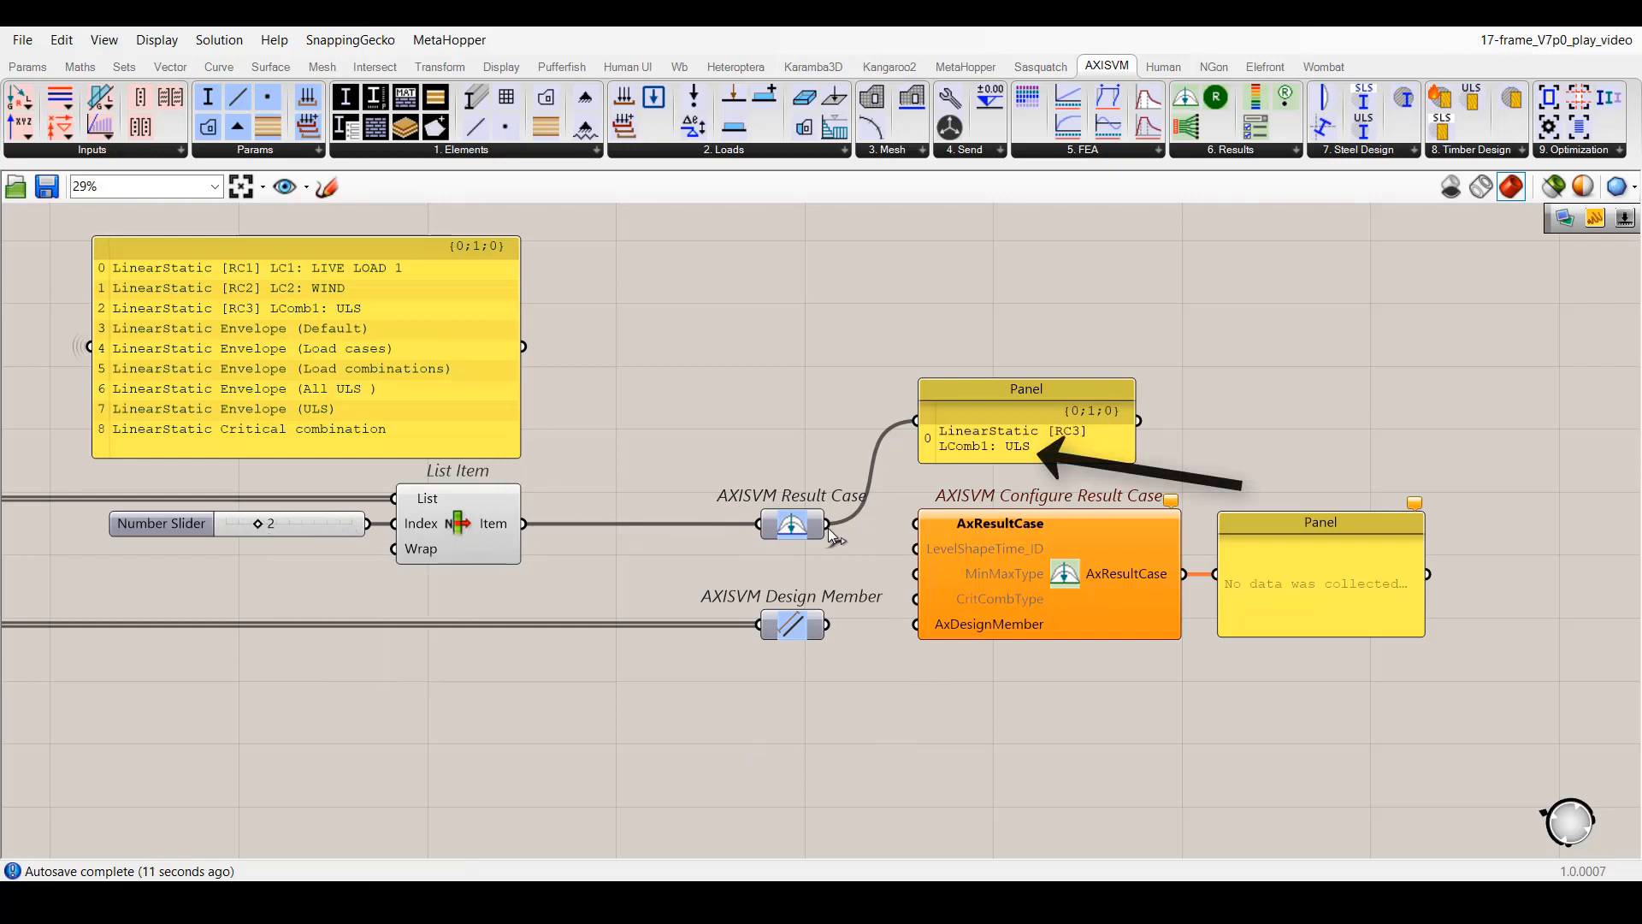
# - Connect AXISVM Result Case and AXISVM Design Member to the AxResultCase and AxDesignMember inputs of AXISVM Configure Result Case
pyautogui.moveTo(826, 523); pyautogui.dragTo(915, 524)
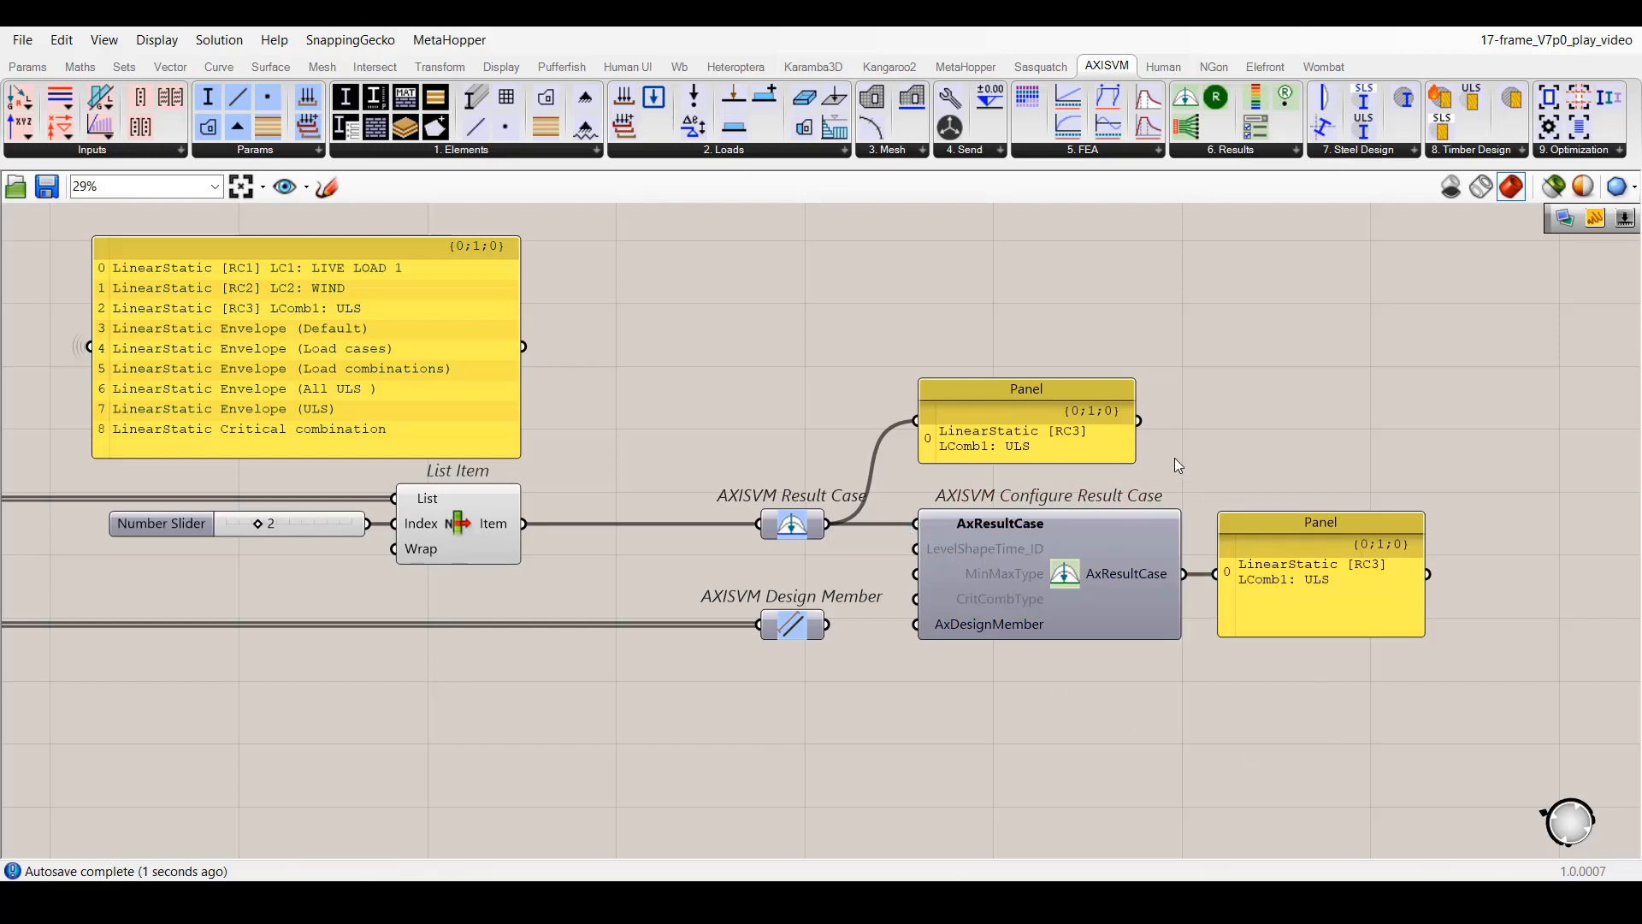
pyautogui.moveTo(1072, 447); pyautogui.dragTo(1072, 441)
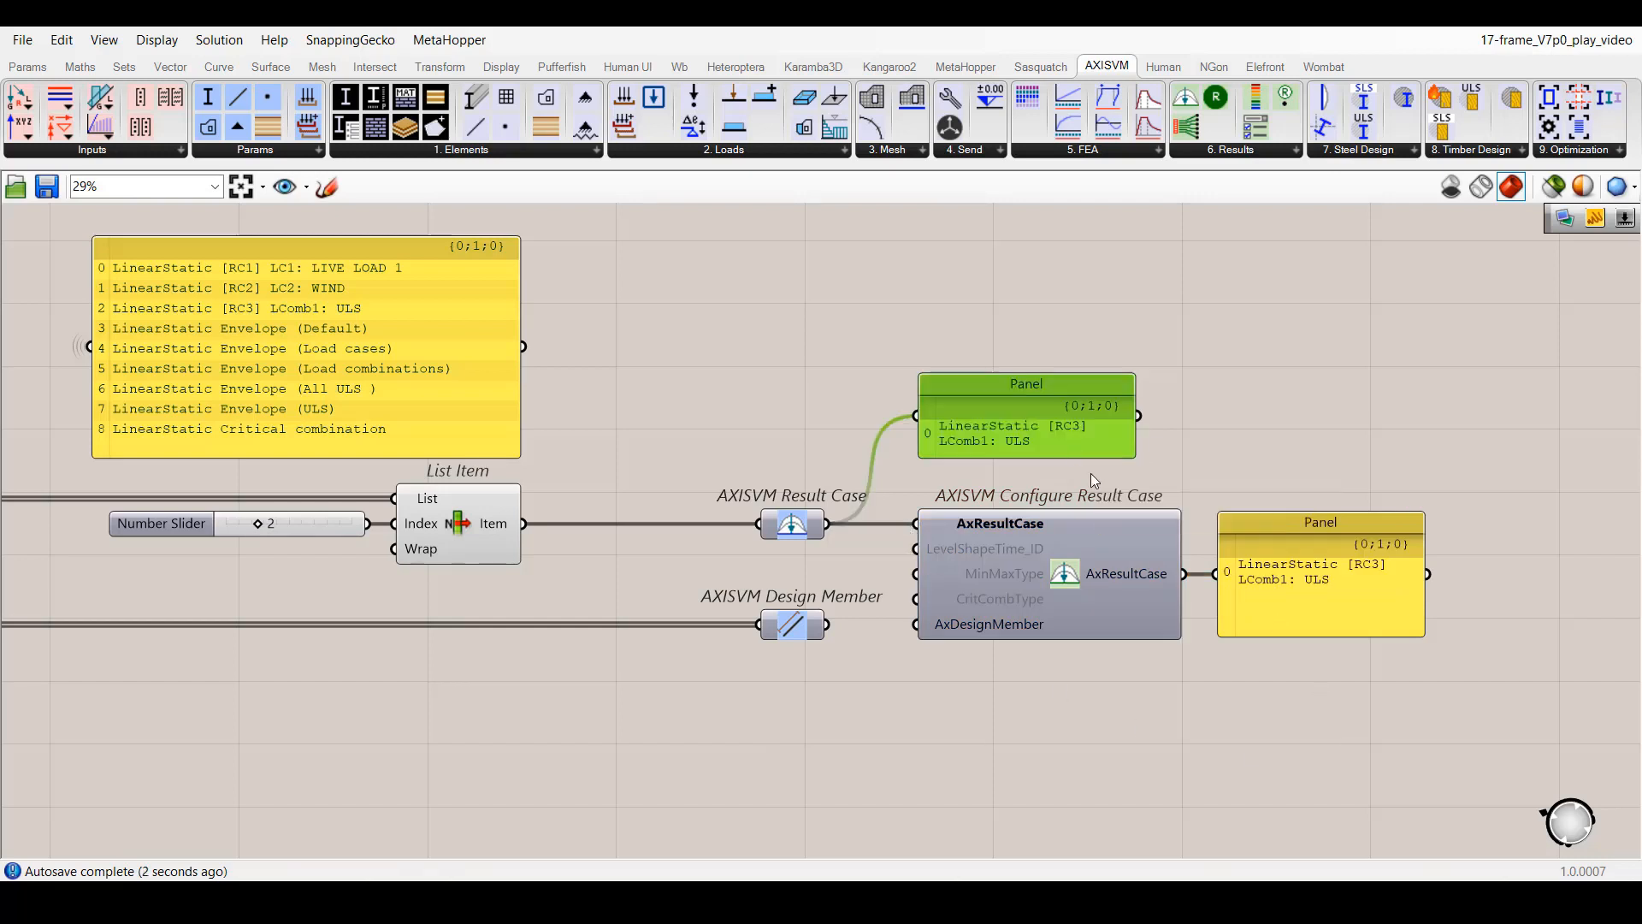
pyautogui.click(1282, 609)
pyautogui.click(1274, 706)
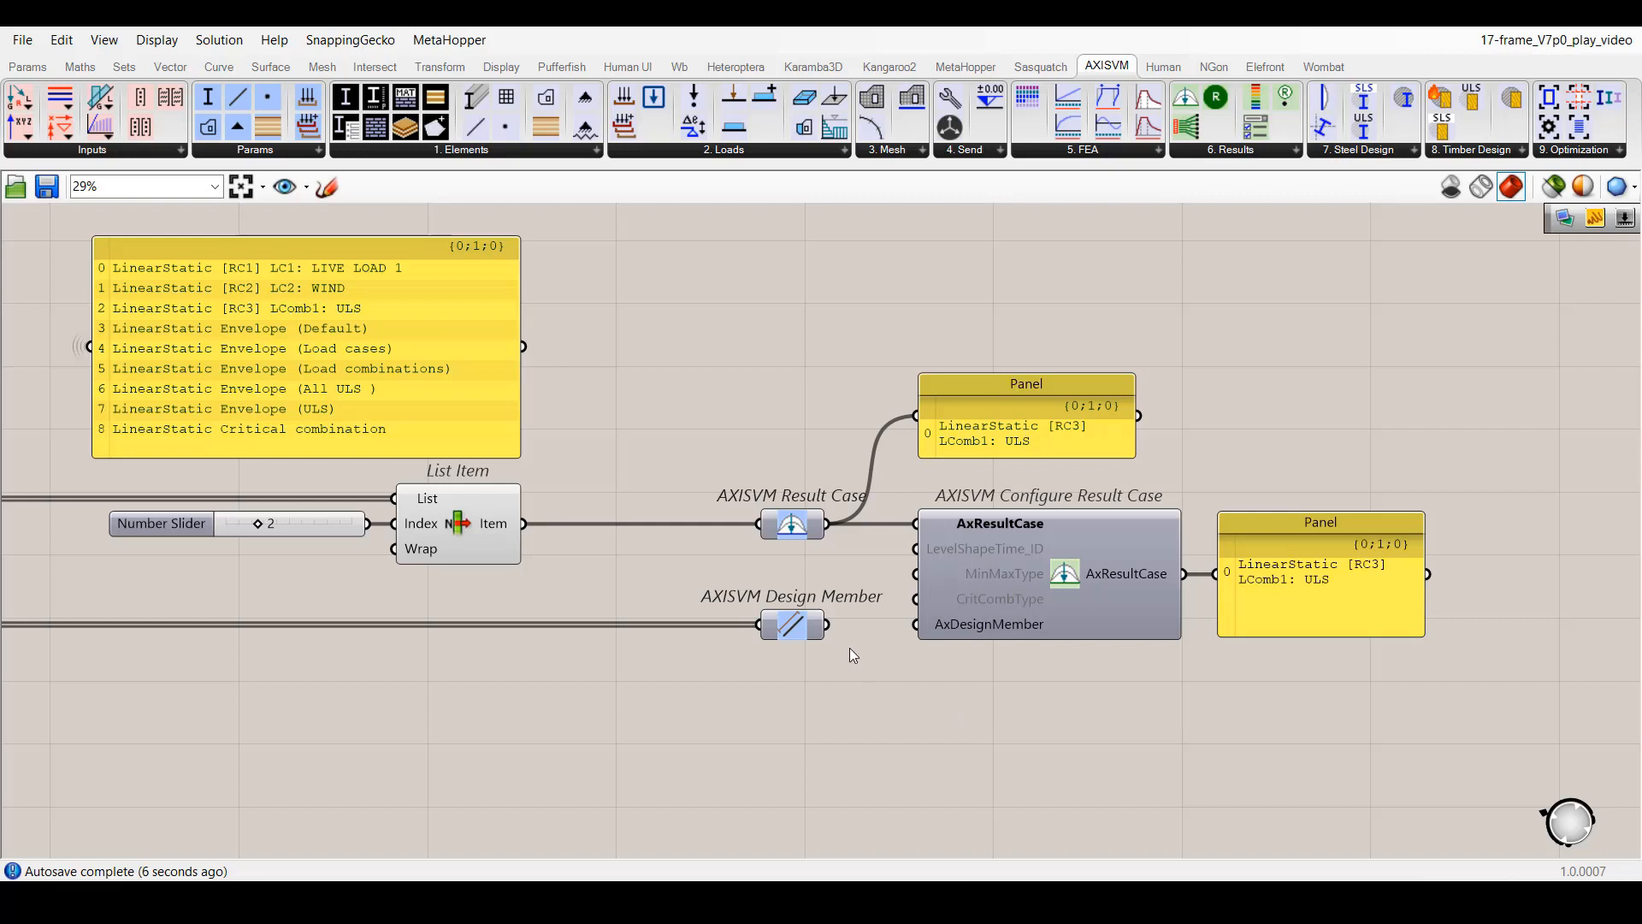
pyautogui.moveTo(827, 624); pyautogui.dragTo(931, 631)
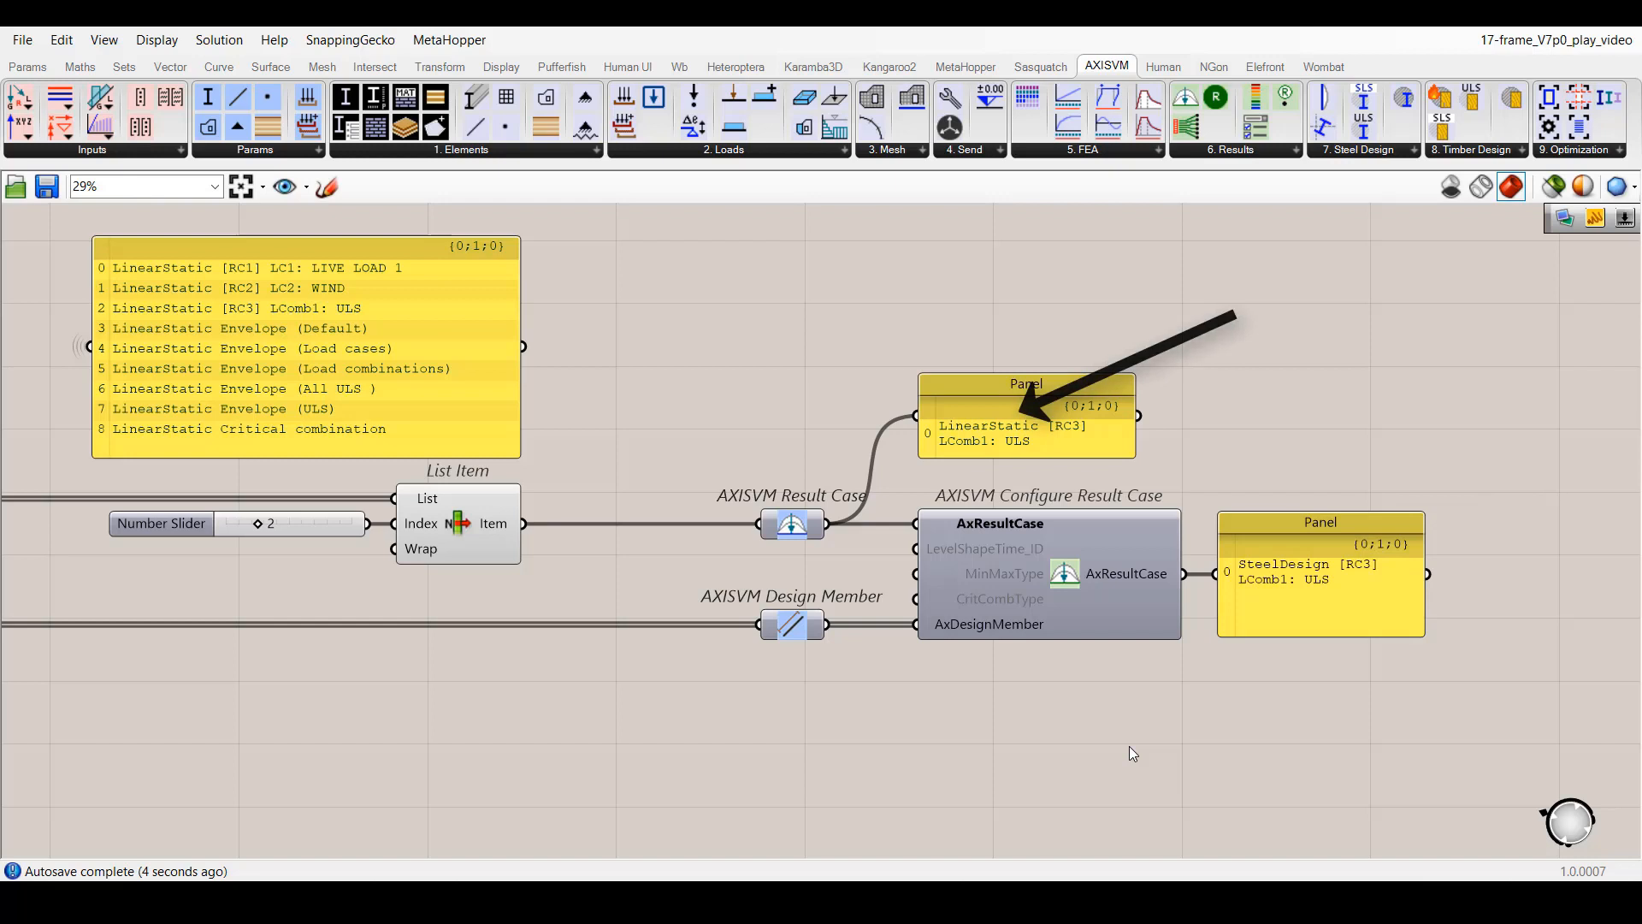
# - In the CritComb view, wire List Item through AXISVM Result Case into AXISVM Configure Result Case, with the index slider at 8
pyautogui.click(305, 187)
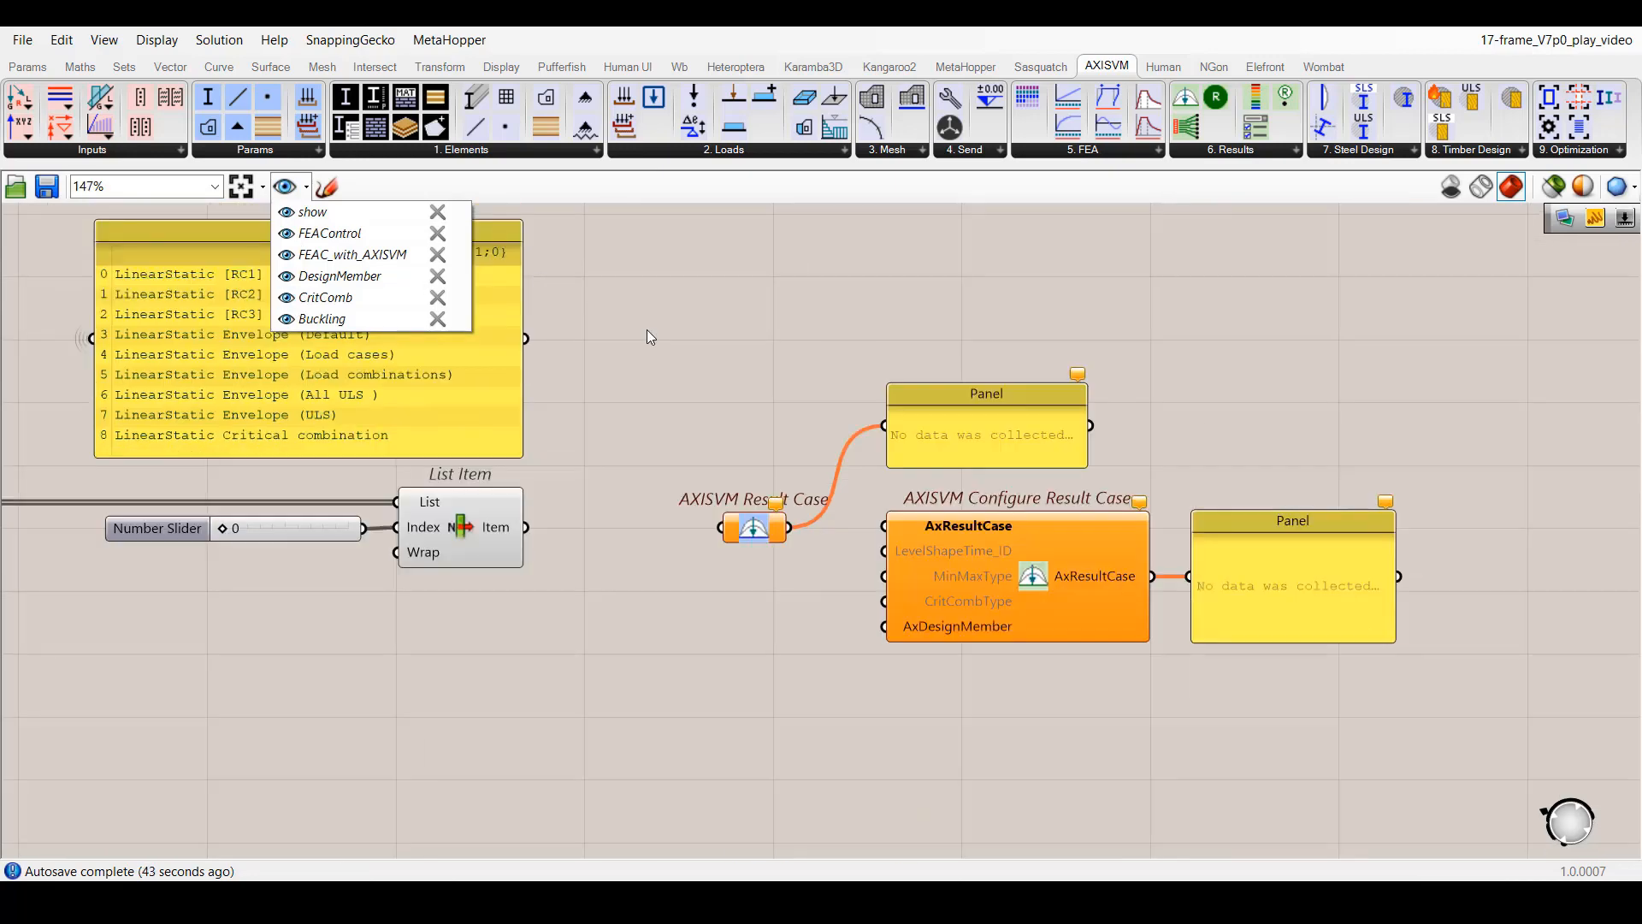
pyautogui.click(646, 330)
pyautogui.moveTo(528, 531); pyautogui.dragTo(721, 528)
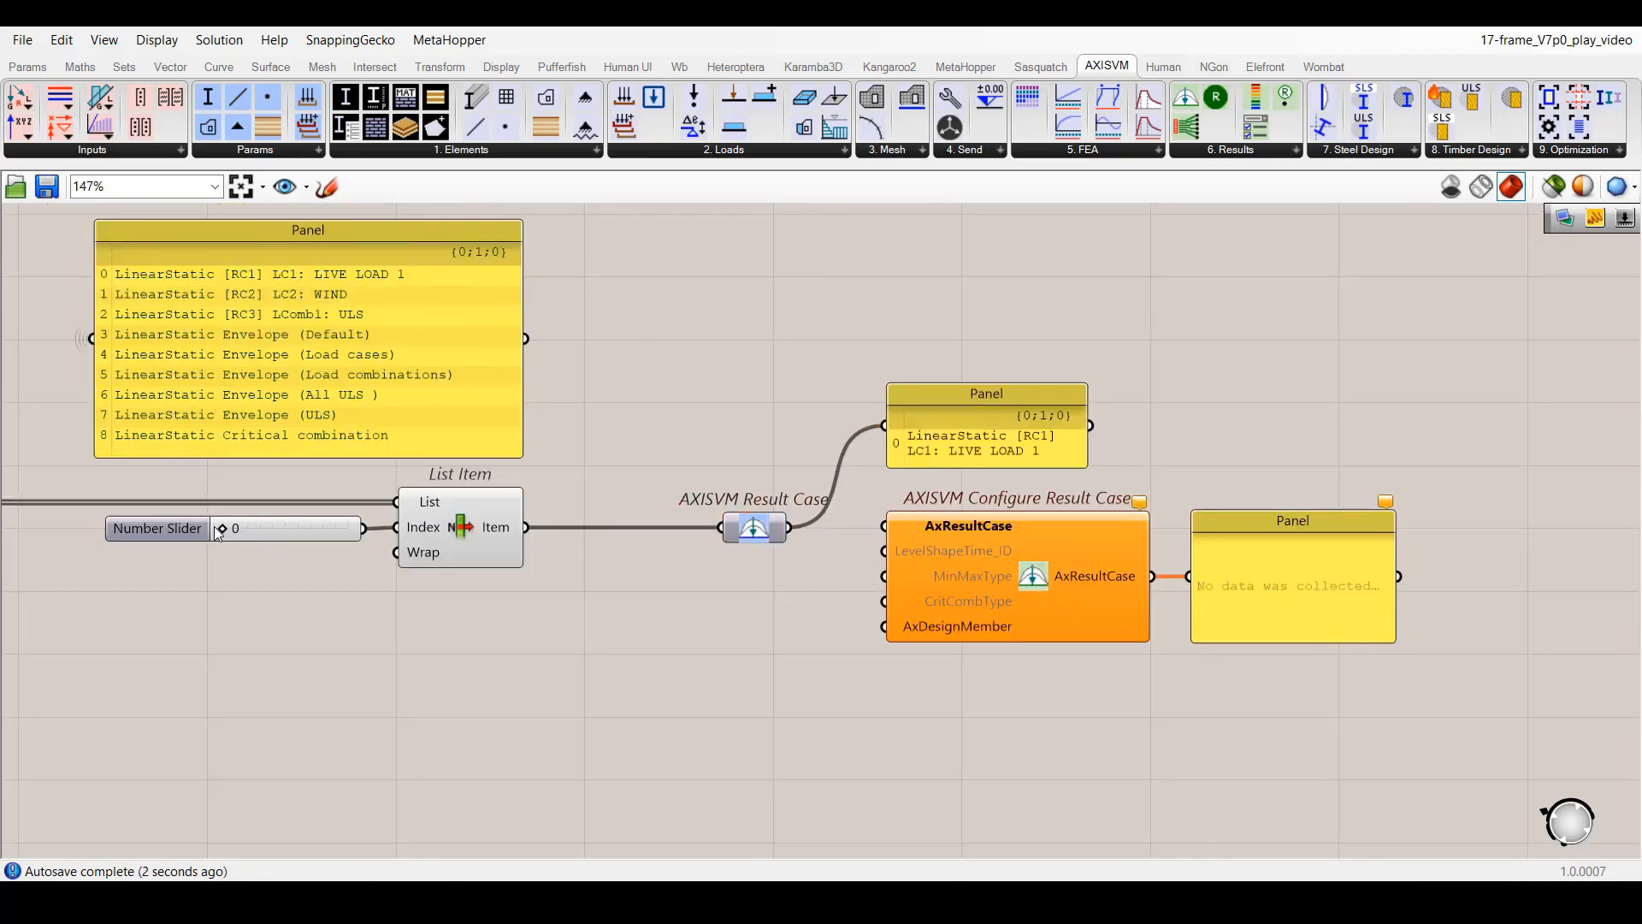
pyautogui.moveTo(225, 528); pyautogui.dragTo(349, 528)
pyautogui.moveTo(789, 527); pyautogui.dragTo(885, 527)
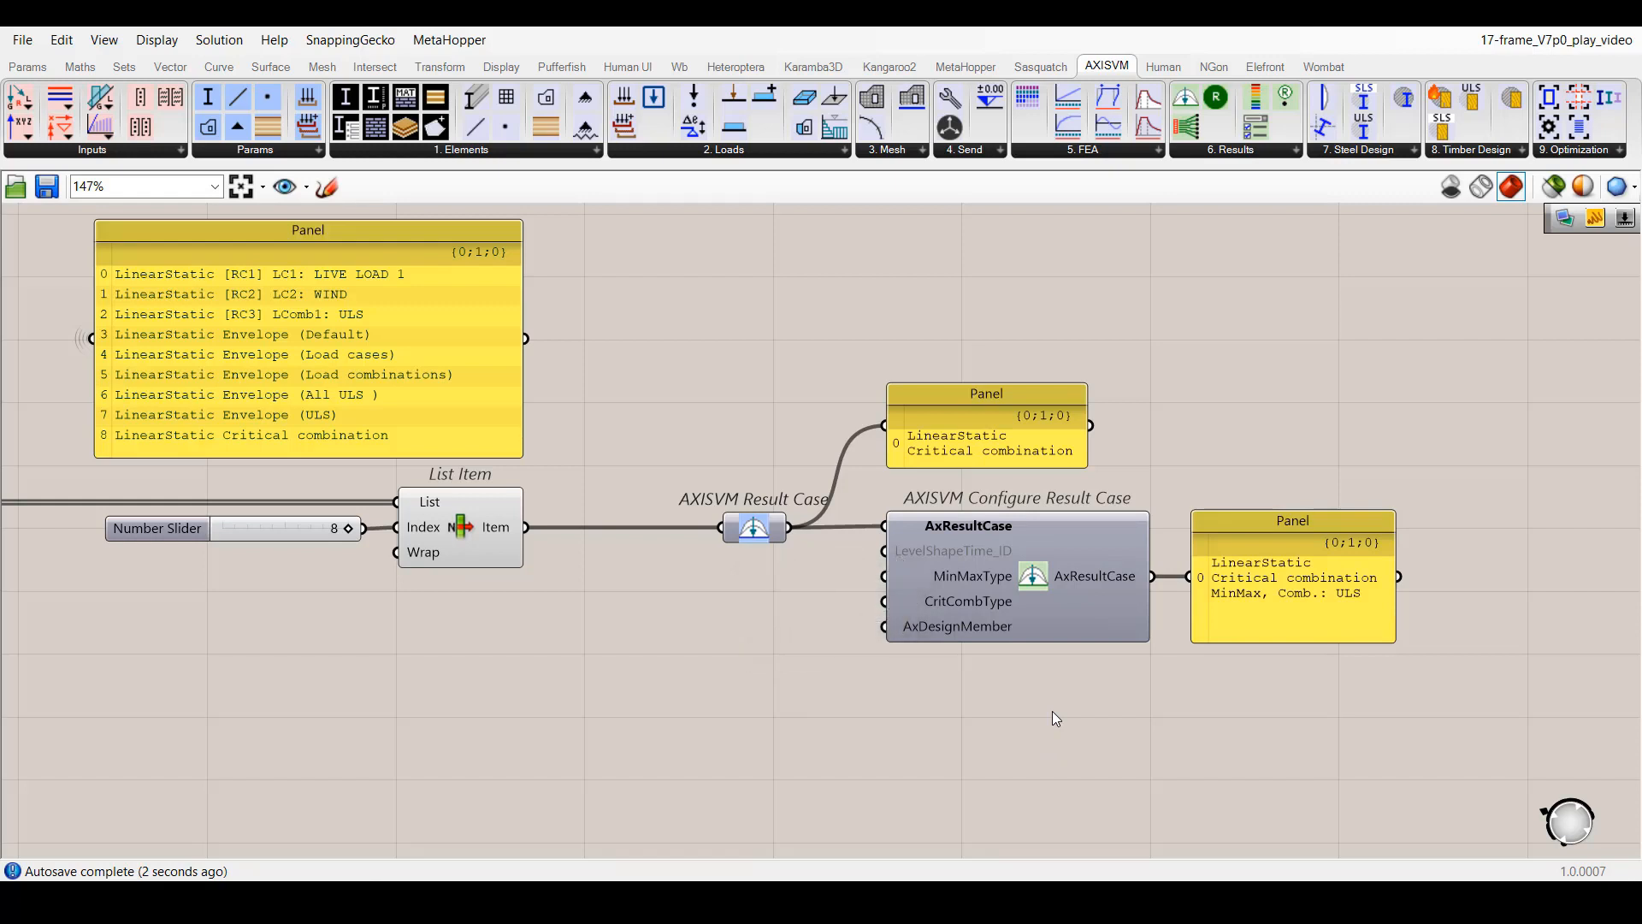
# - Create value lists of MinMax types and Critical combination types for the AXISVM Configure Result Case component
pyautogui.rightClick(1037, 580)
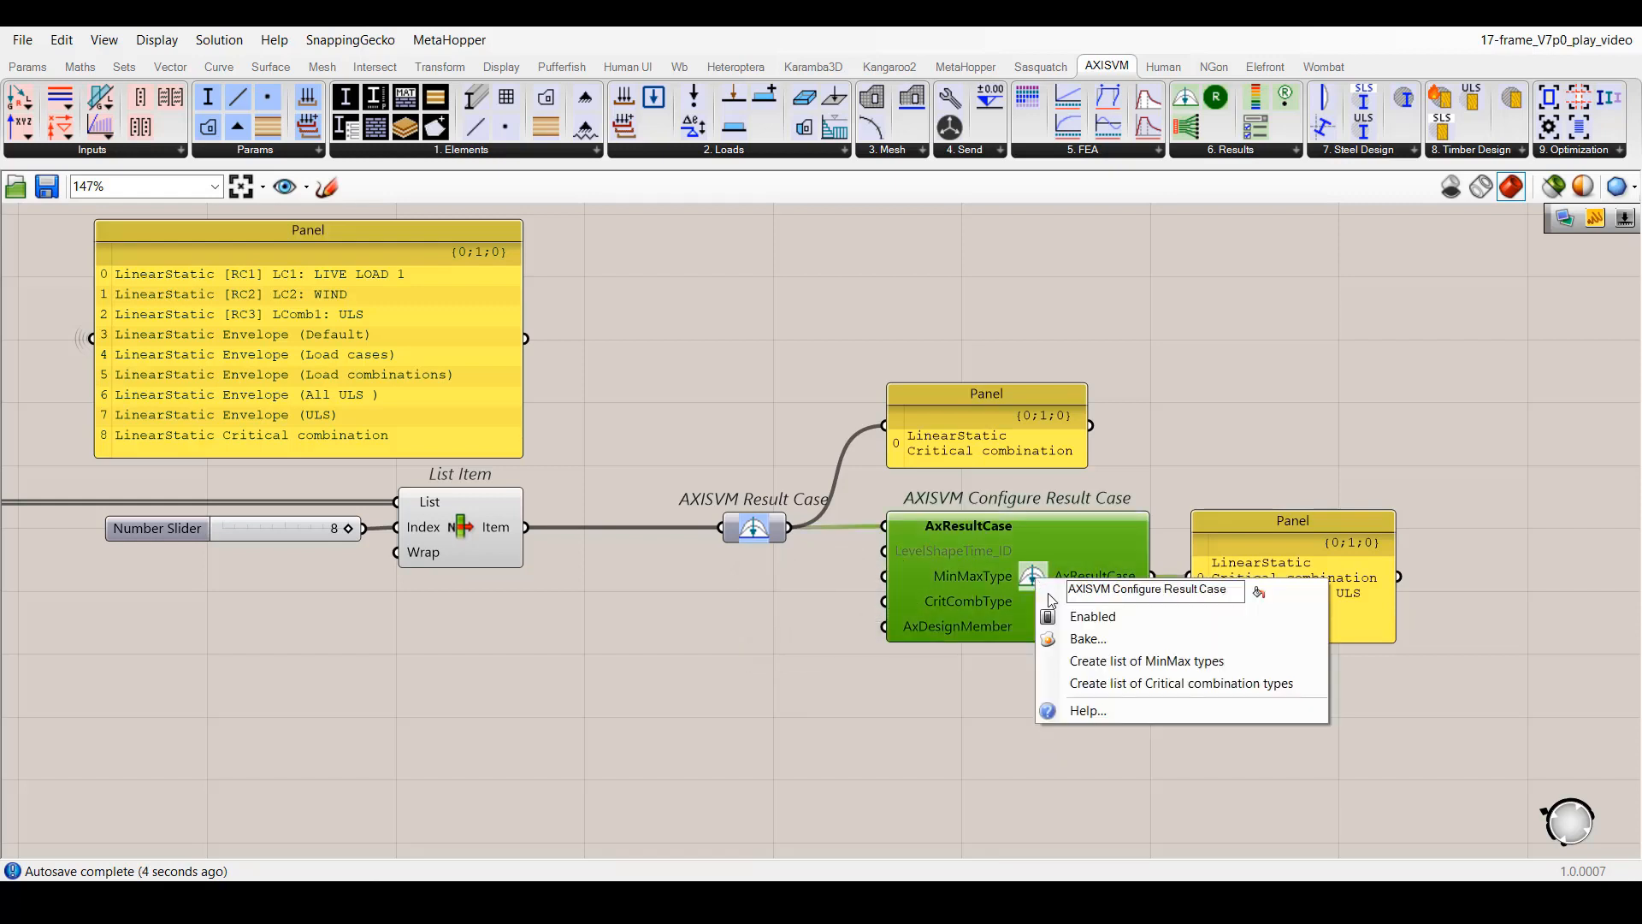
pyautogui.click(1111, 661)
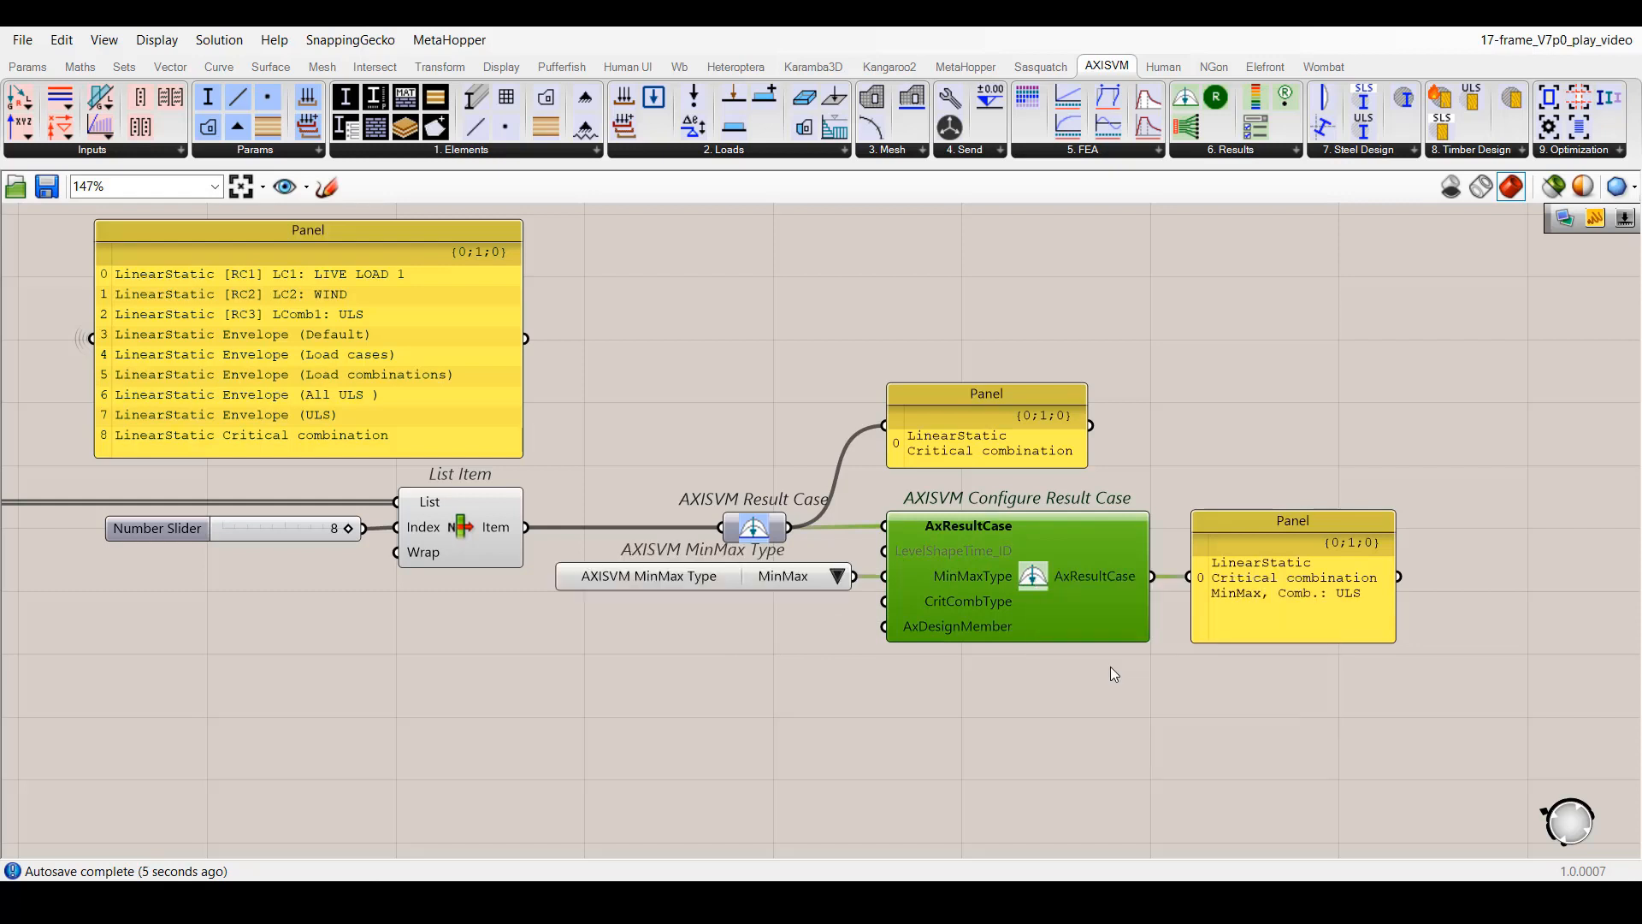
pyautogui.rightClick(1038, 577)
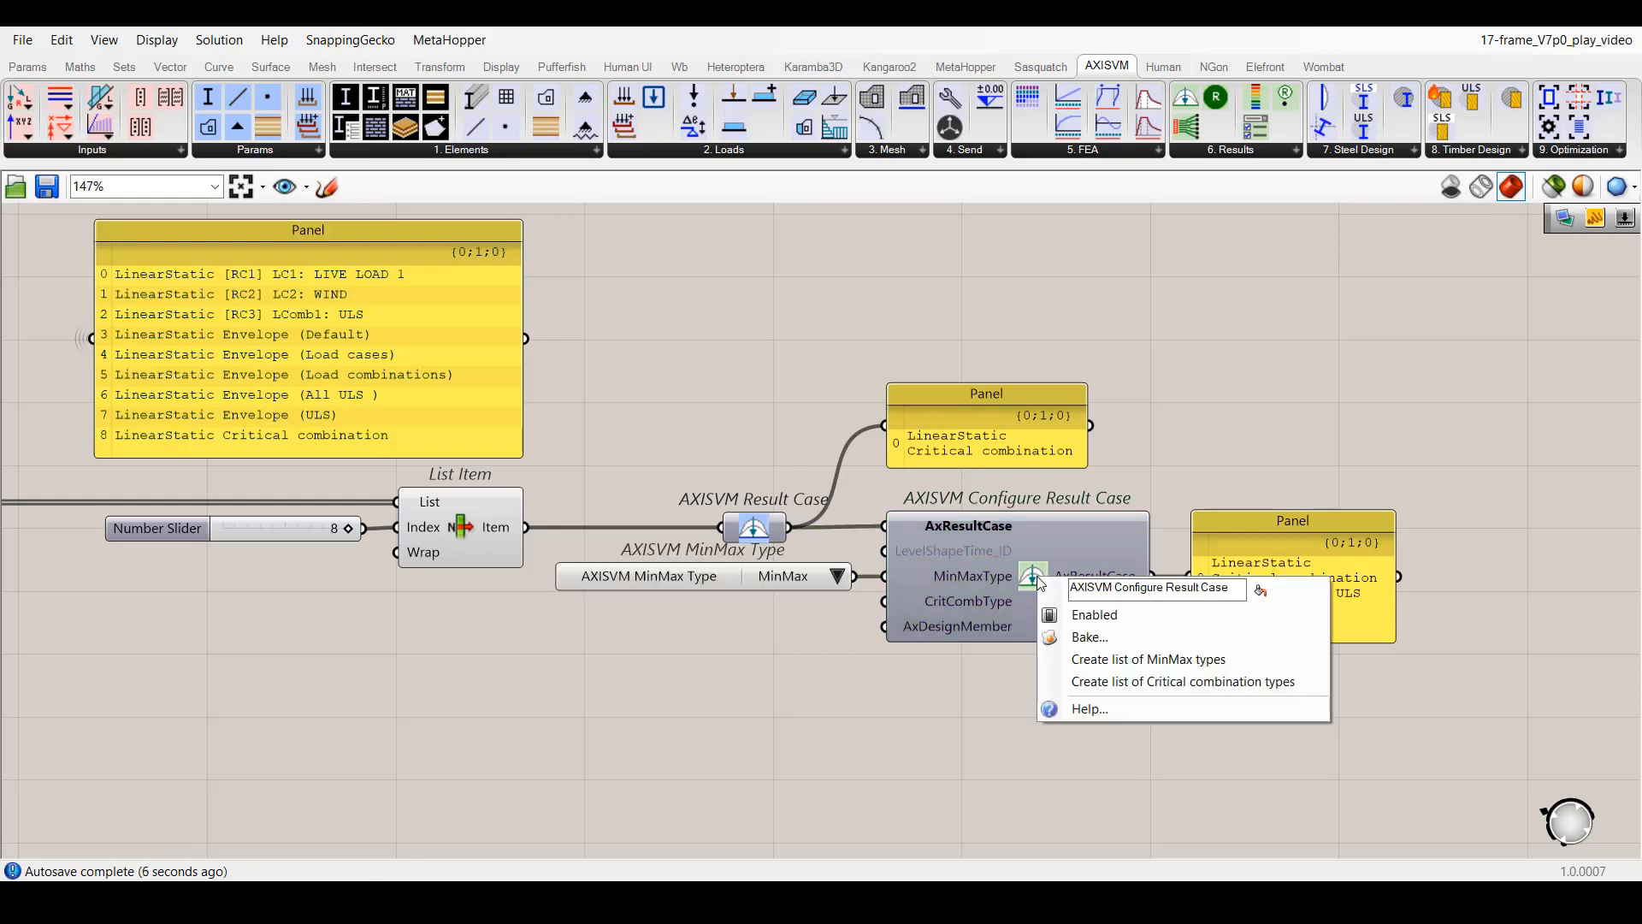
pyautogui.click(1095, 677)
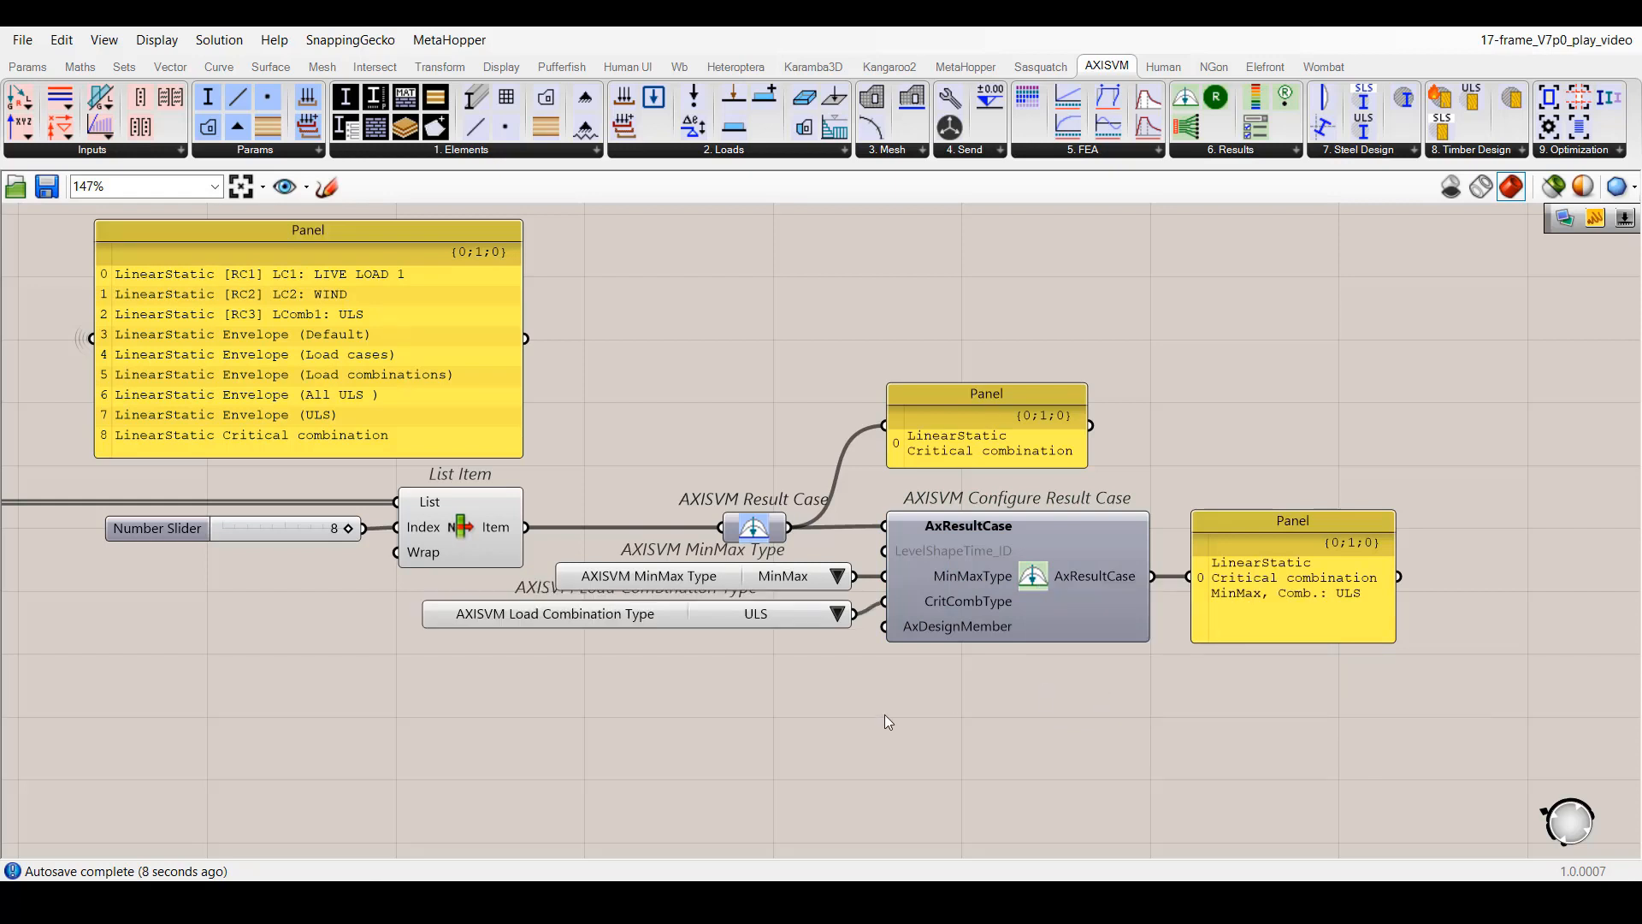
# - Set the AXISVM MinMax Type to Max after trying Min, and the AXISVM Load Combination Type to ULSALLab
pyautogui.click(835, 578)
pyautogui.click(858, 592)
pyautogui.click(836, 614)
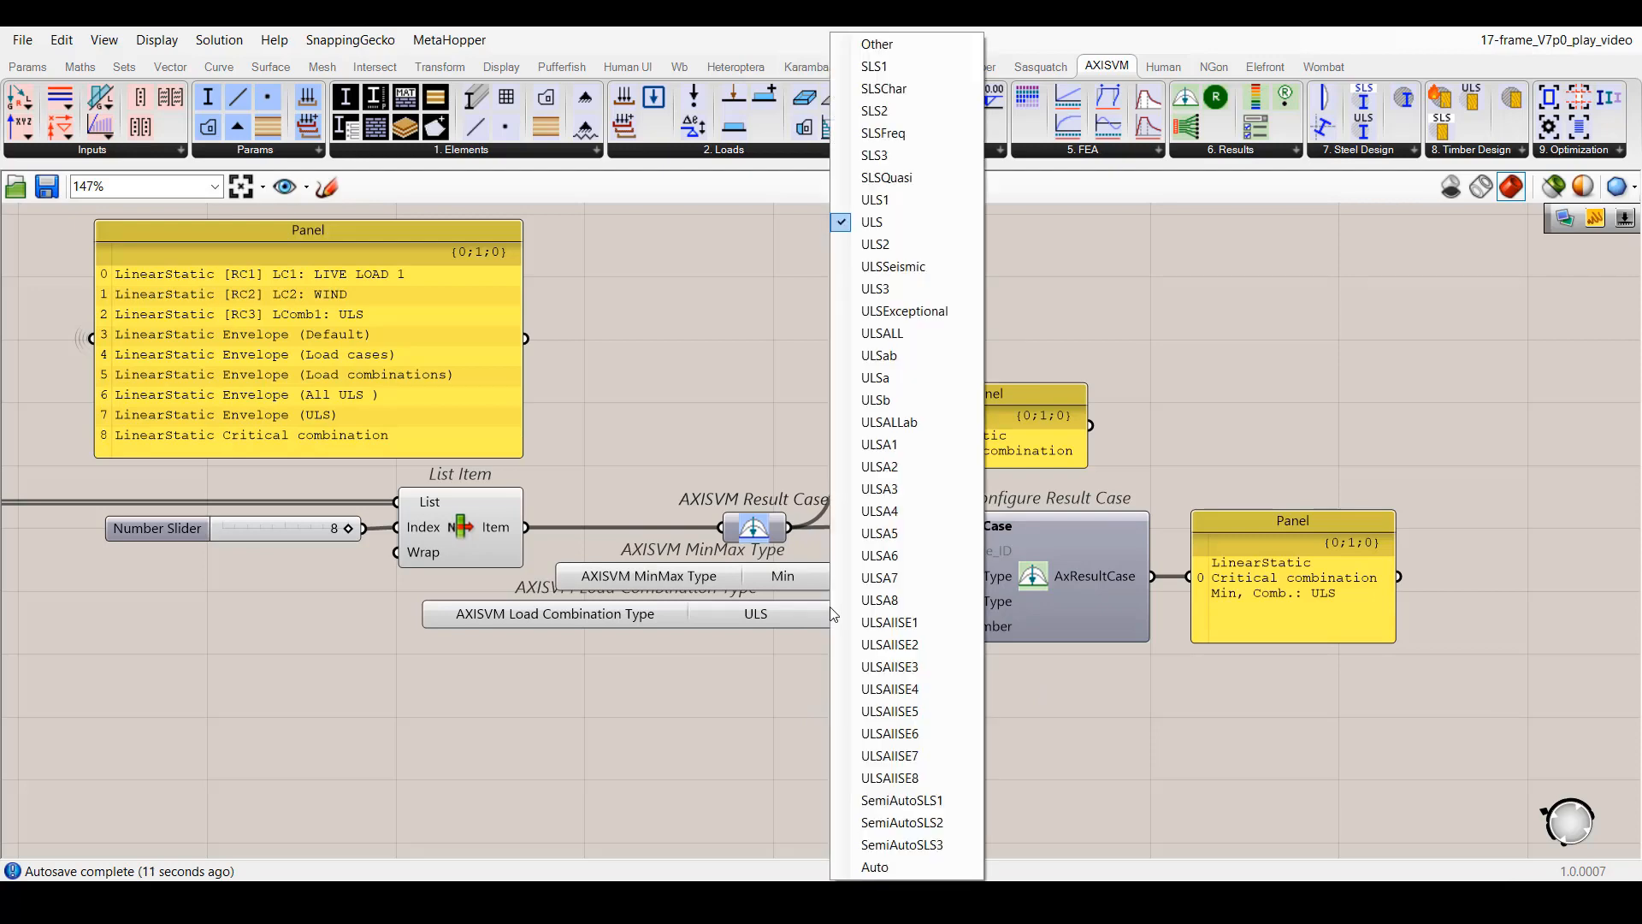
pyautogui.click(881, 423)
pyautogui.click(837, 576)
pyautogui.click(878, 614)
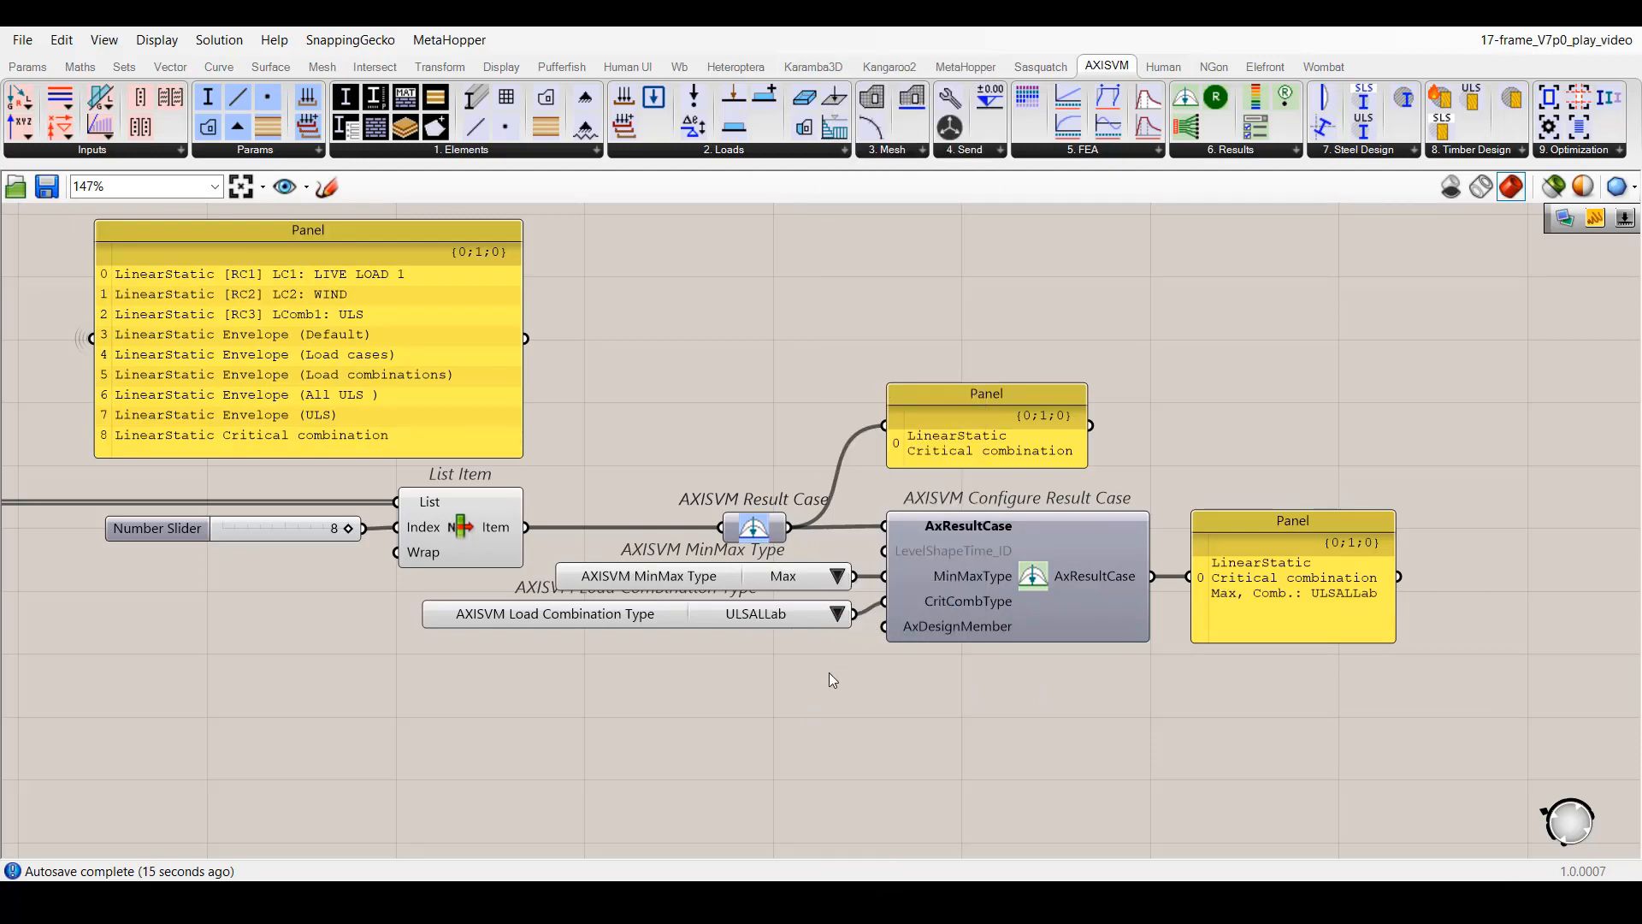
# - Try the load combination types ULSAllSE1 and Other, and set the AXISVM Load Combination Type to Auto
pyautogui.click(836, 613)
pyautogui.click(898, 634)
pyautogui.click(838, 614)
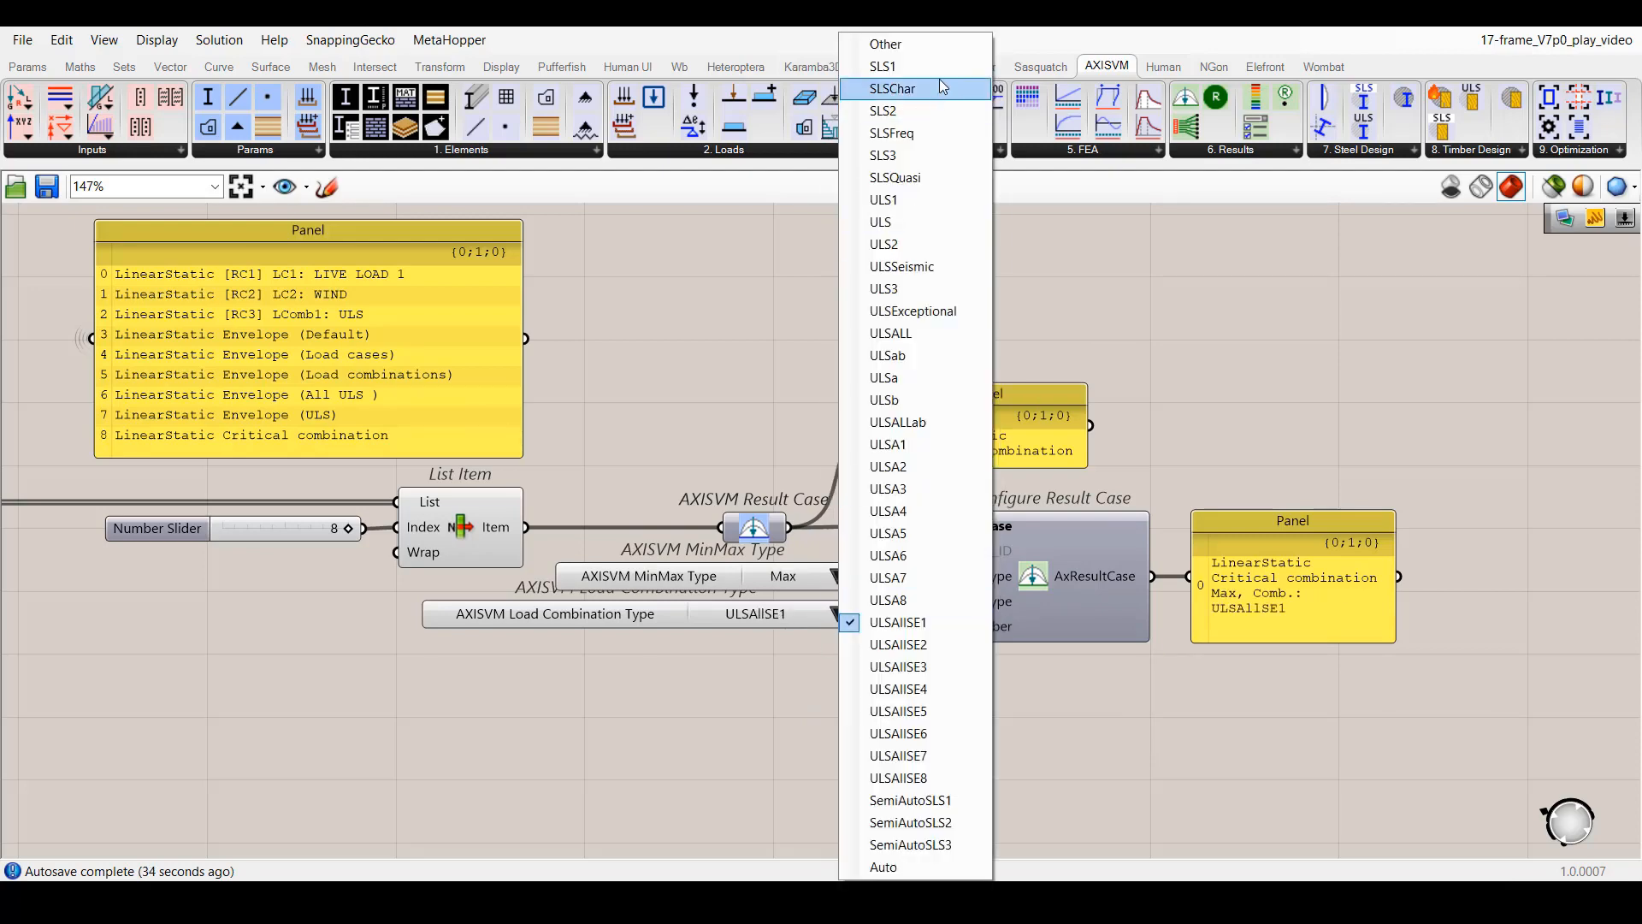
pyautogui.click(921, 44)
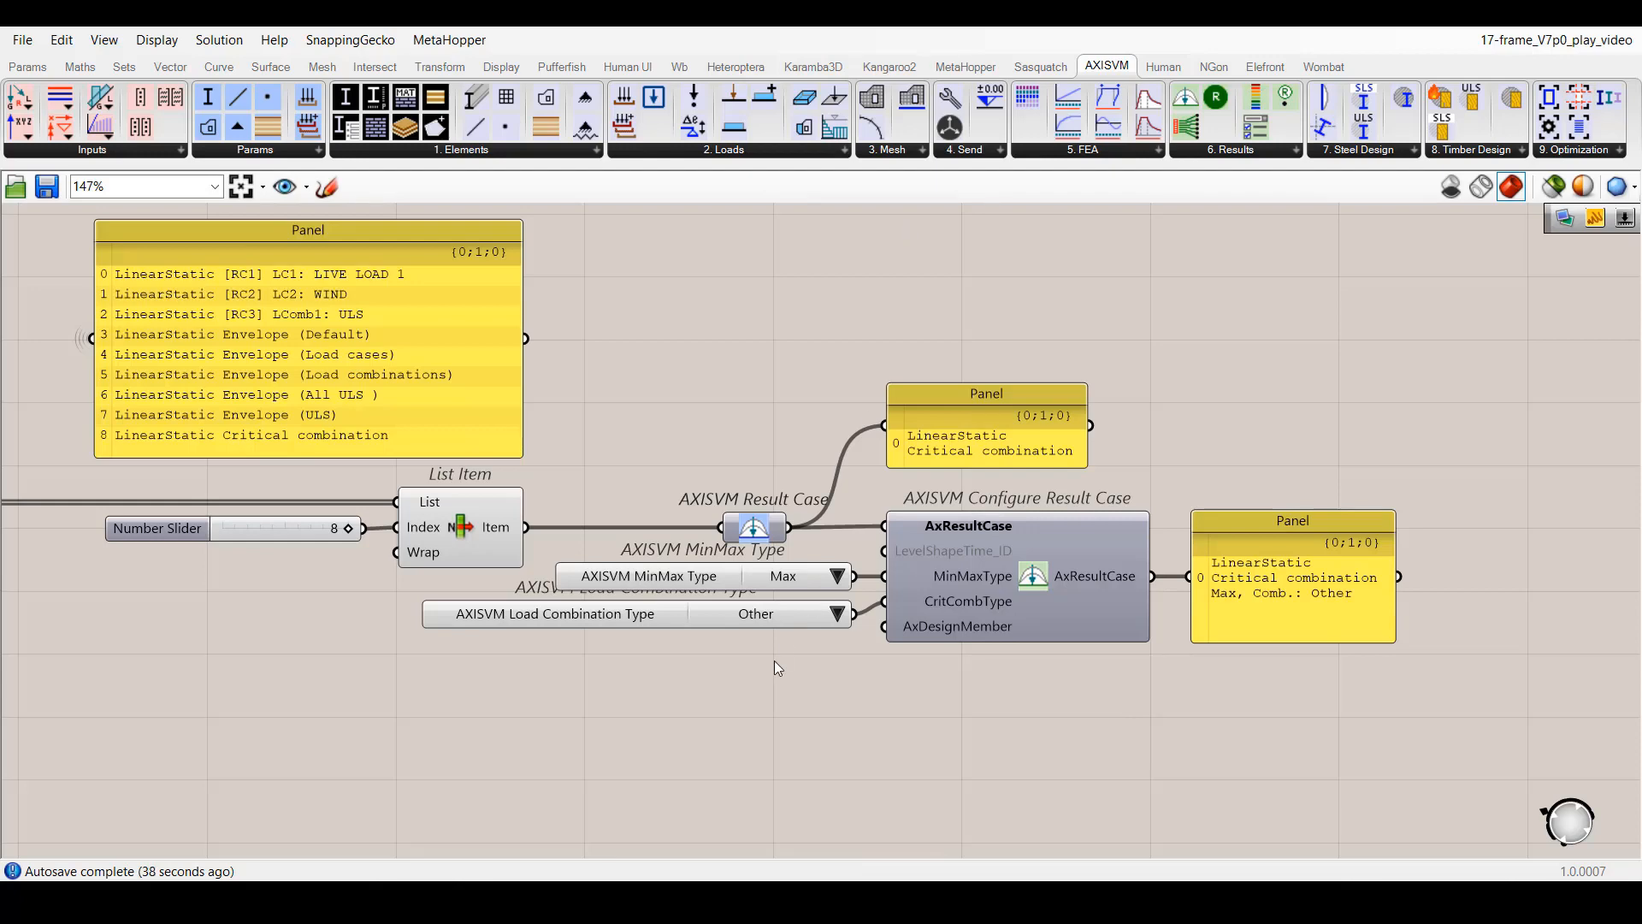
pyautogui.click(838, 614)
pyautogui.click(881, 865)
# - In the Buckling view, wire List Item through AXISVM Result Case into Configure Result Case and feed LevelShapeTime_ID from a slider set to 5
pyautogui.click(288, 187)
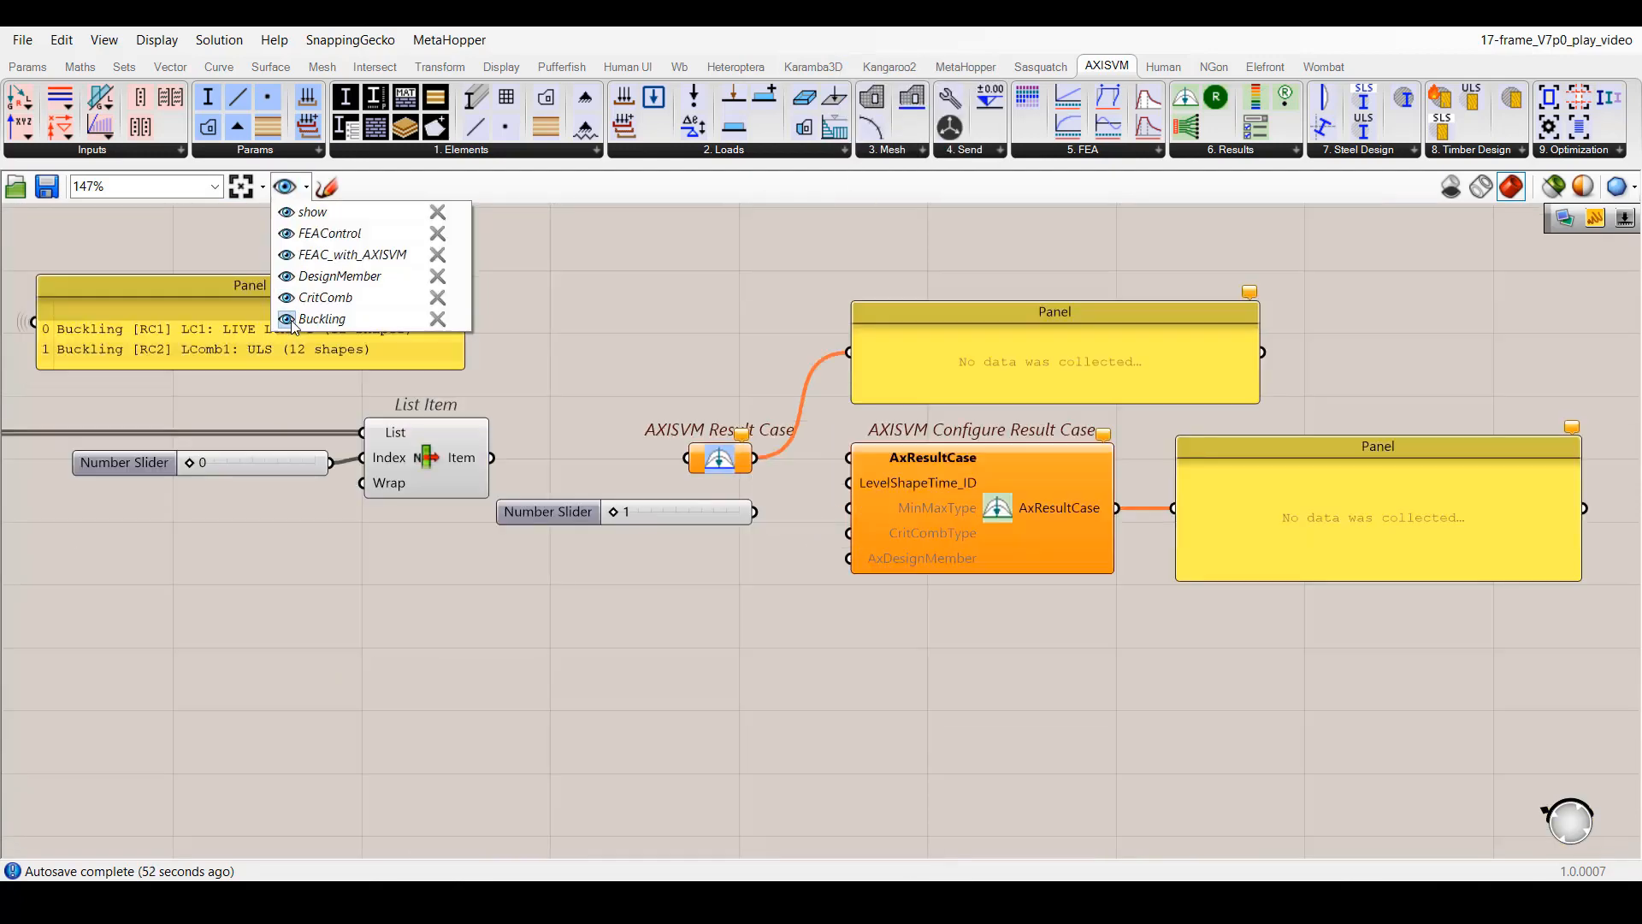
pyautogui.click(291, 319)
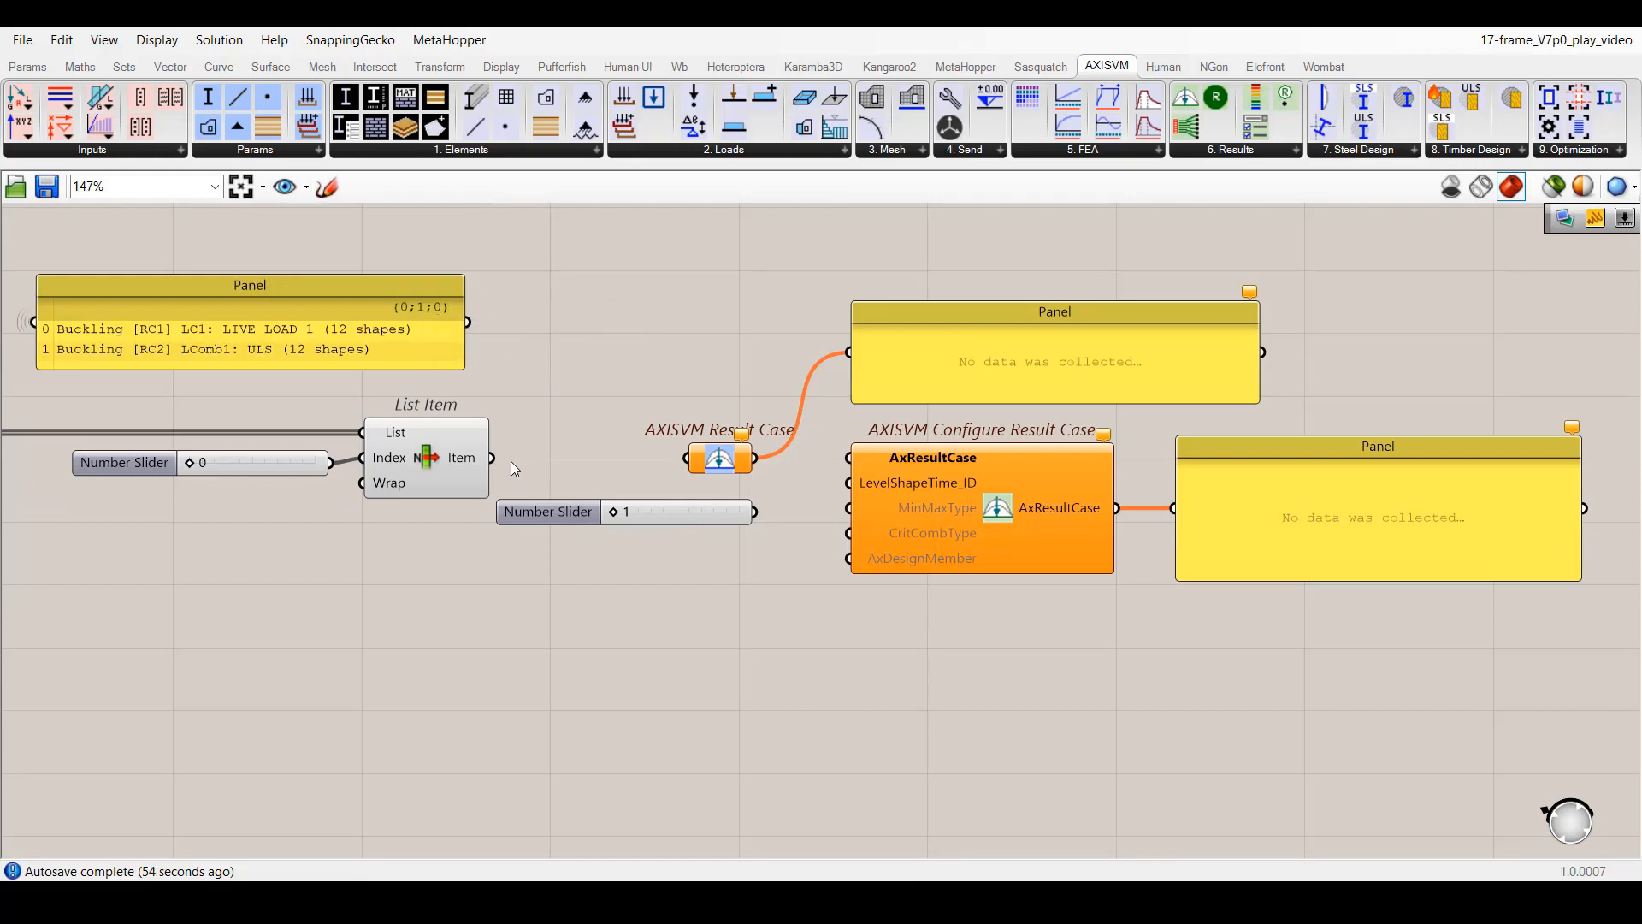
pyautogui.moveTo(493, 458); pyautogui.dragTo(849, 457)
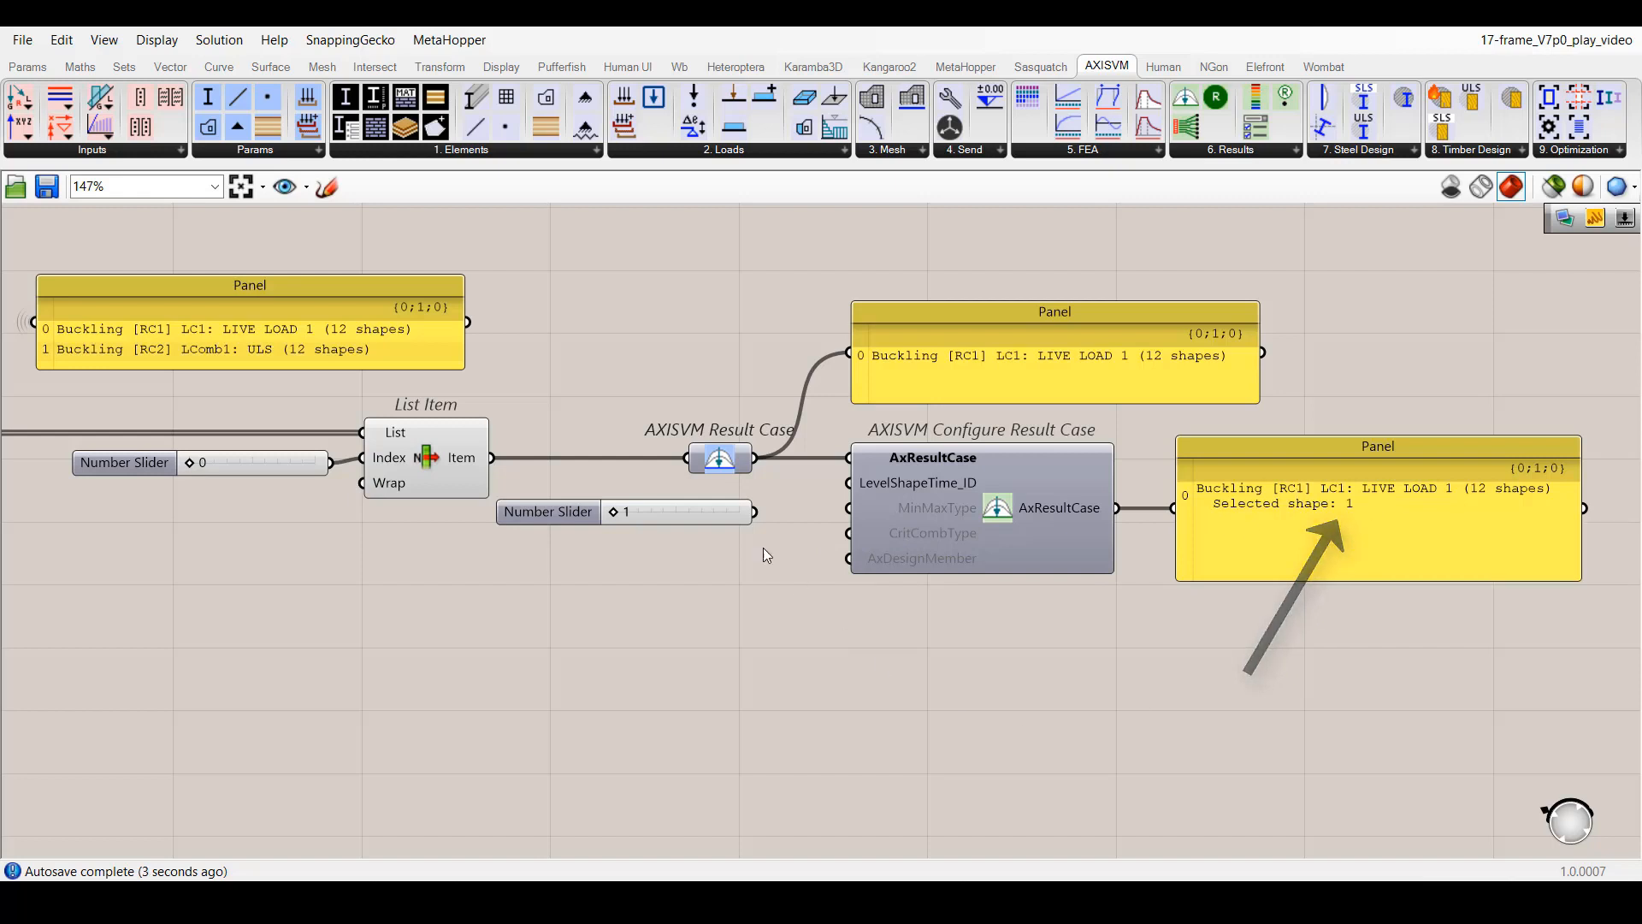
pyautogui.moveTo(754, 512); pyautogui.dragTo(848, 483)
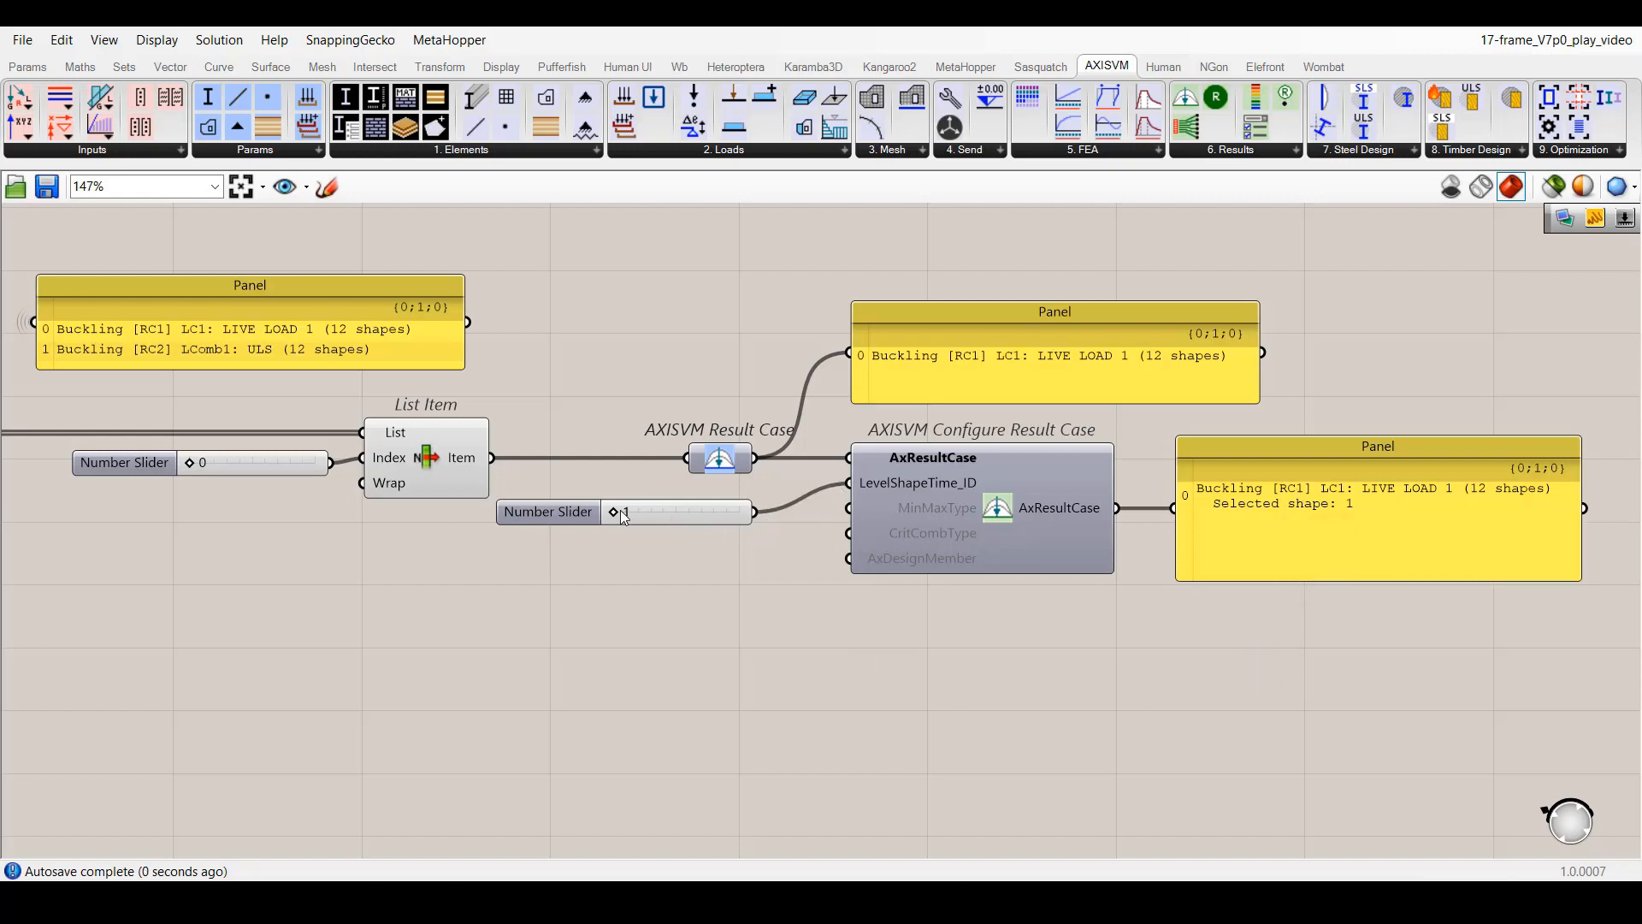
pyautogui.moveTo(613, 512); pyautogui.dragTo(663, 515)
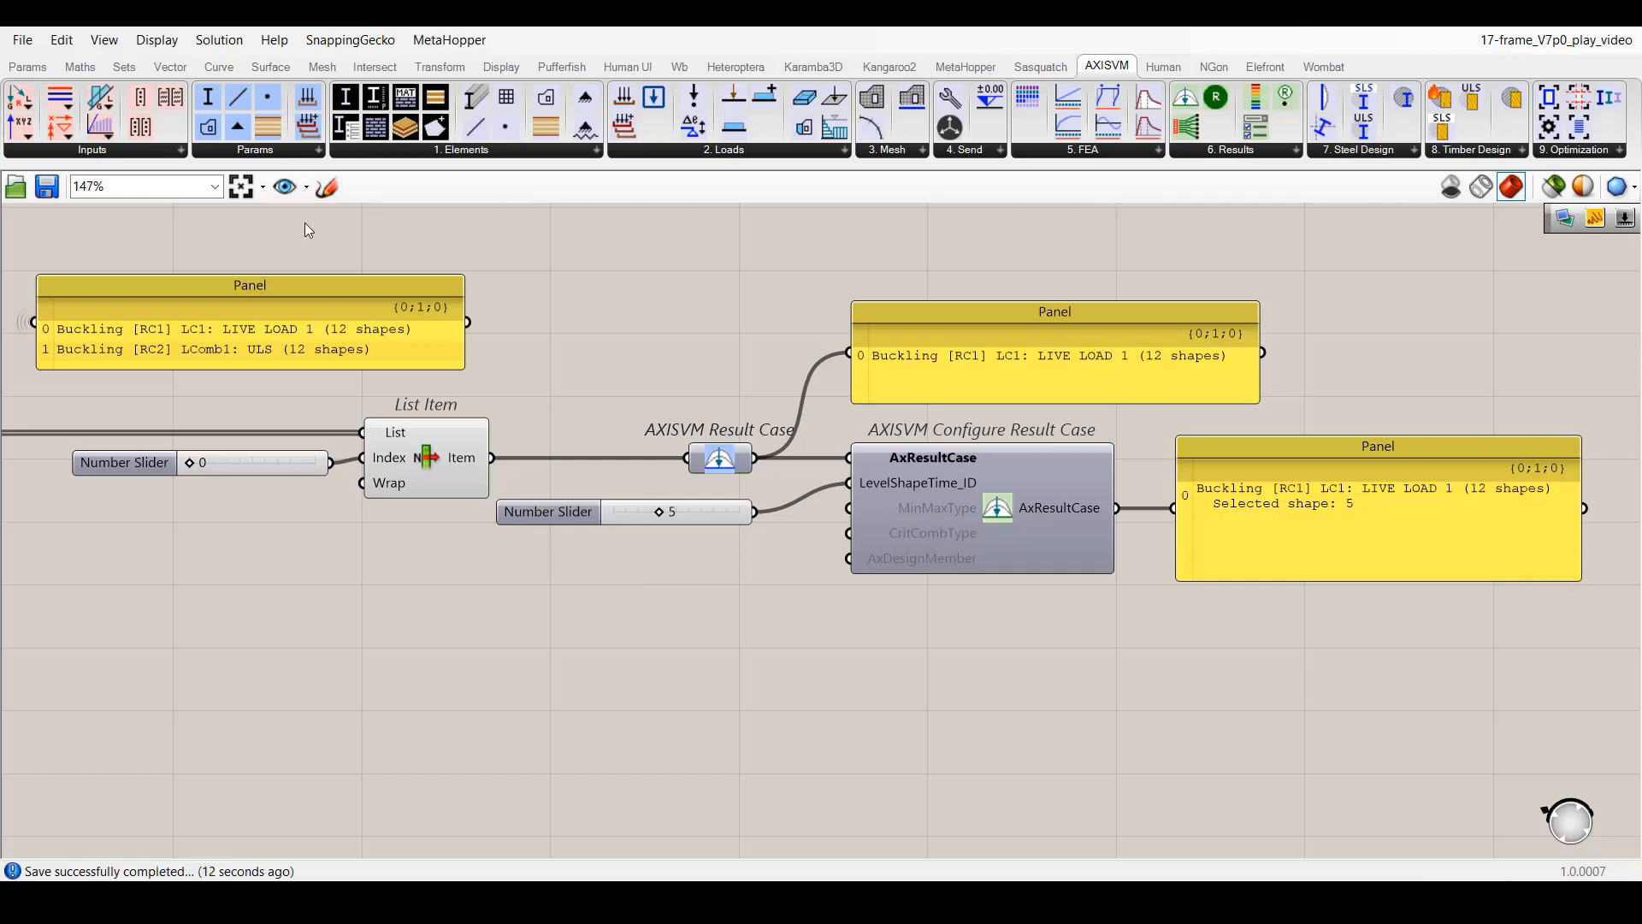
# - In the DesignMember view, add a copy of the index slider set to 4 and connect it as a second List Item index
pyautogui.click(306, 187)
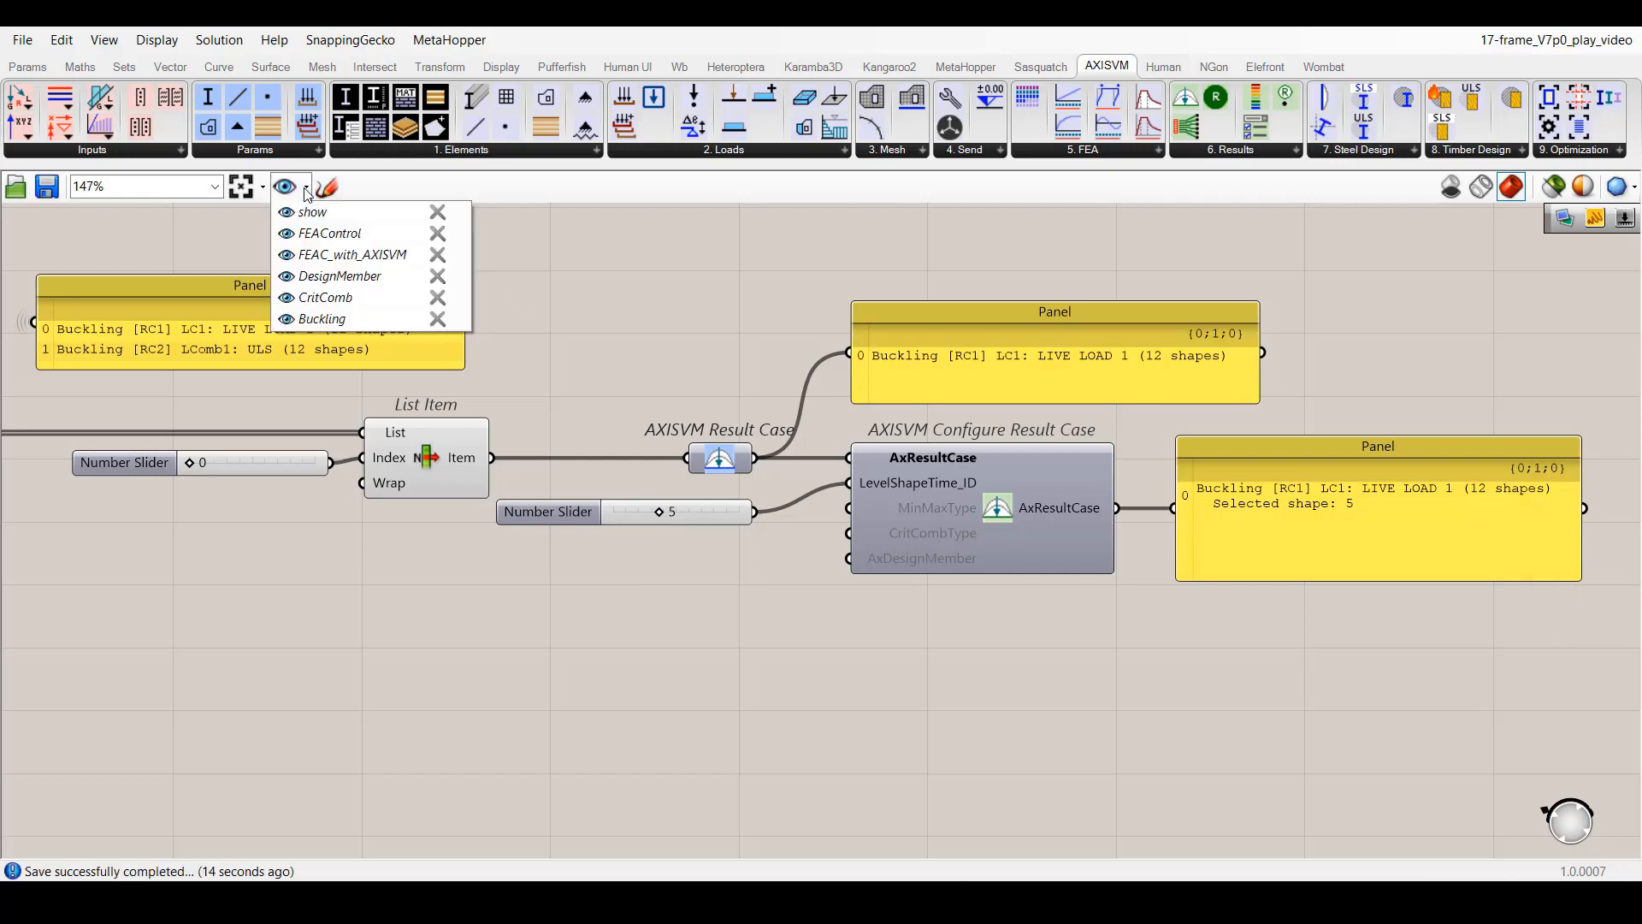
pyautogui.click(290, 277)
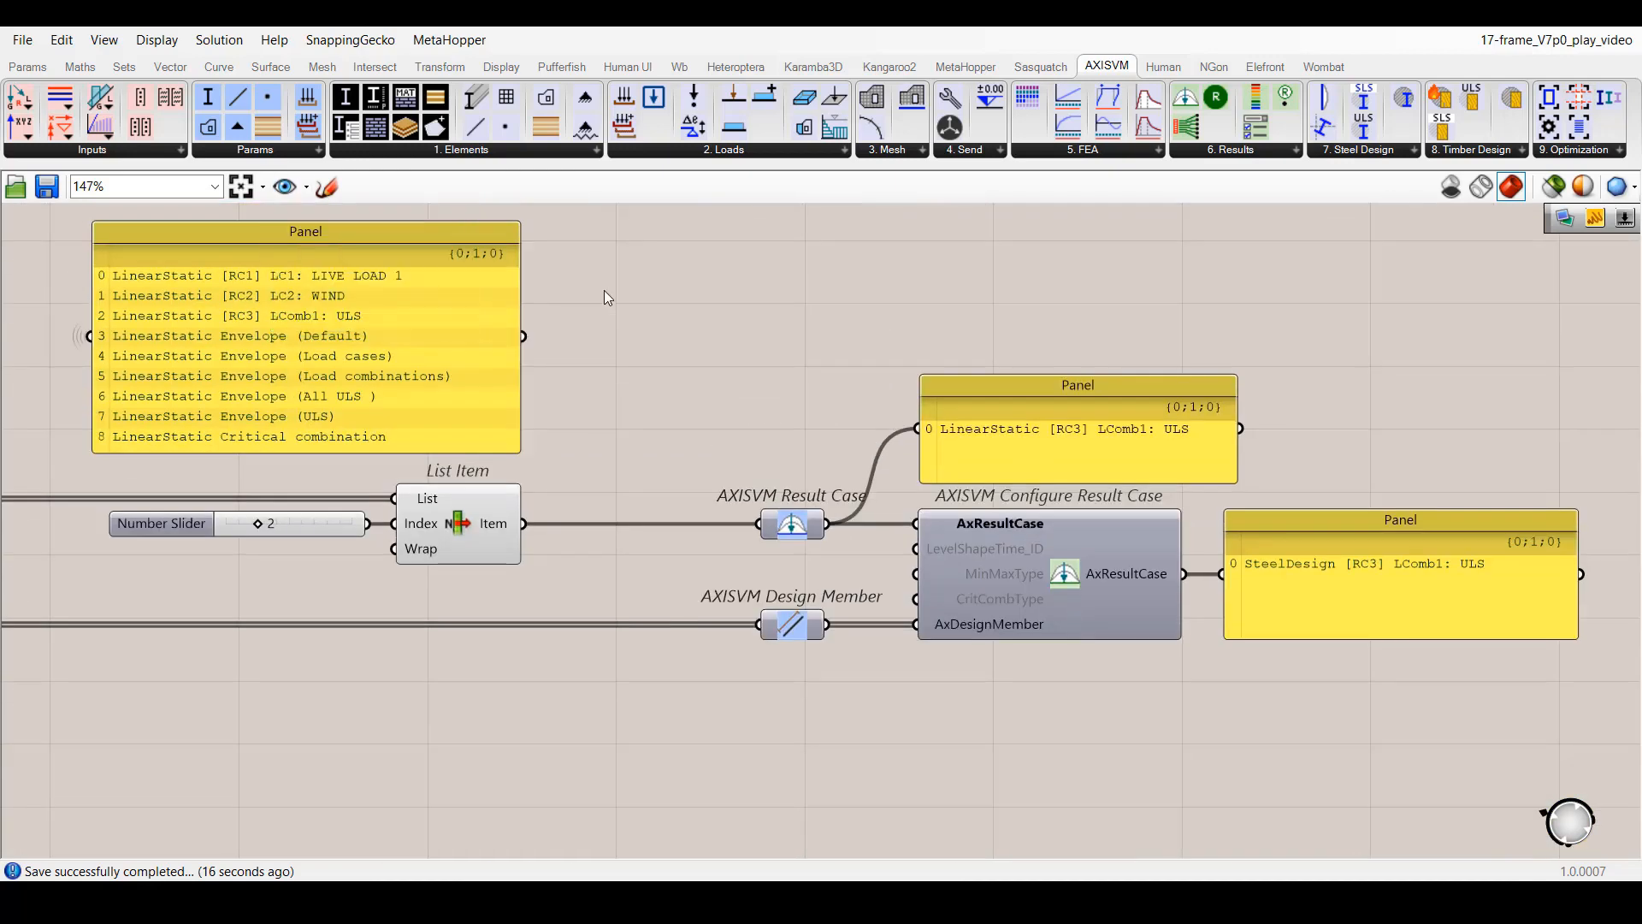
pyautogui.click(156, 524)
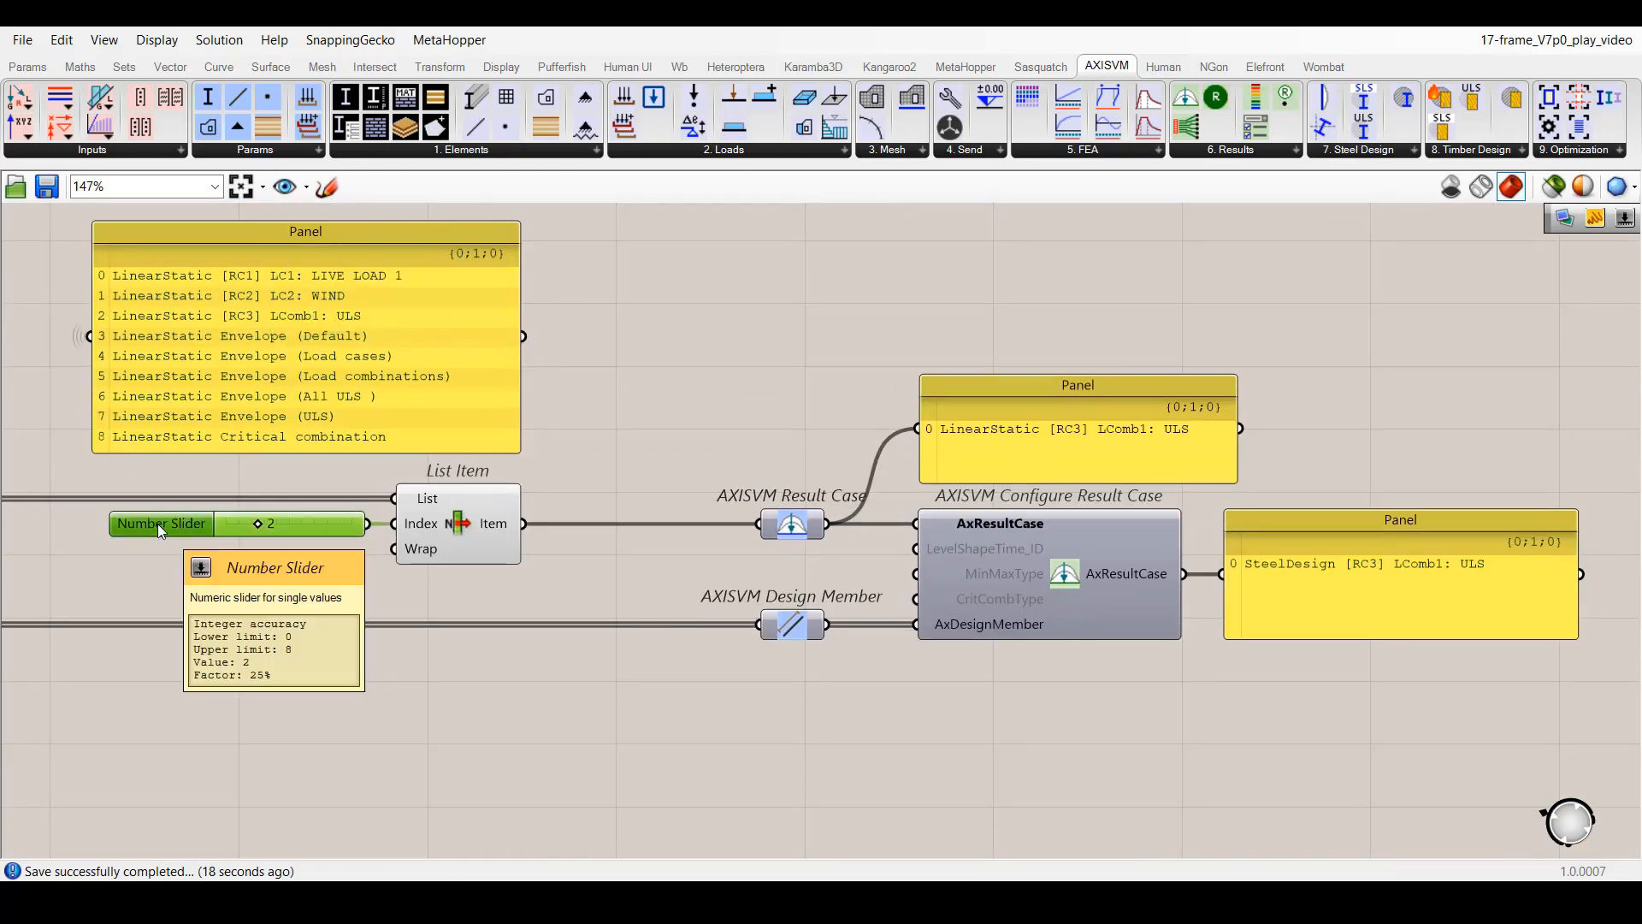
pyautogui.moveTo(158, 524); pyautogui.dragTo(394, 523)
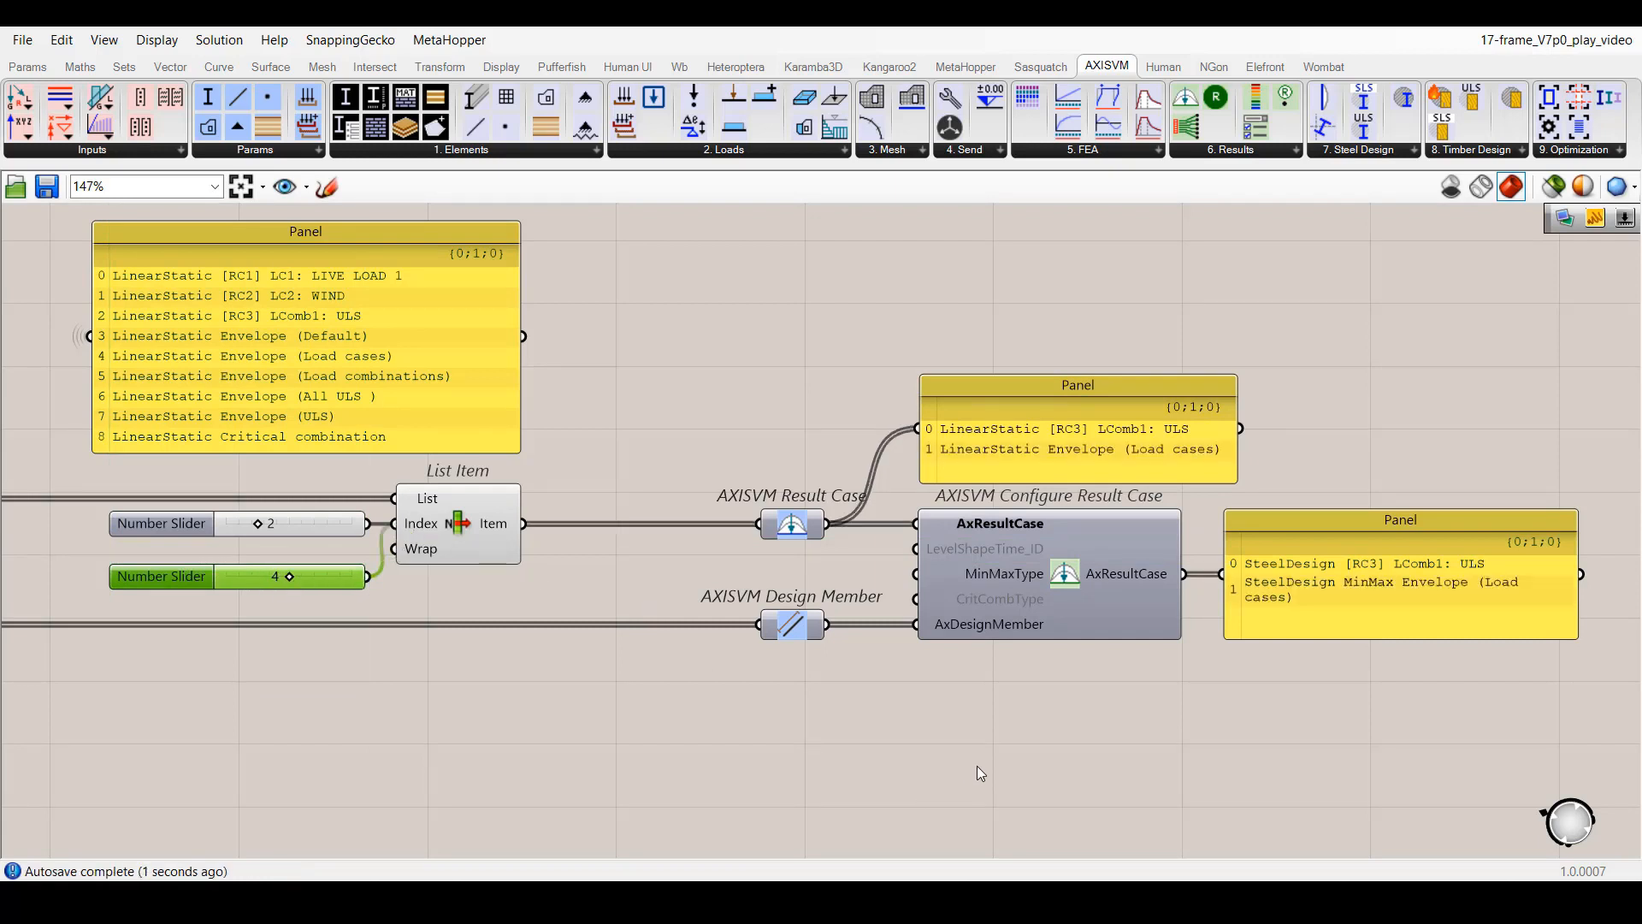
pyautogui.click(1031, 670)
# - Create a MinMax types value list for AXISVM Configure Result Case, try Min, and set it to Max
pyautogui.rightClick(1067, 580)
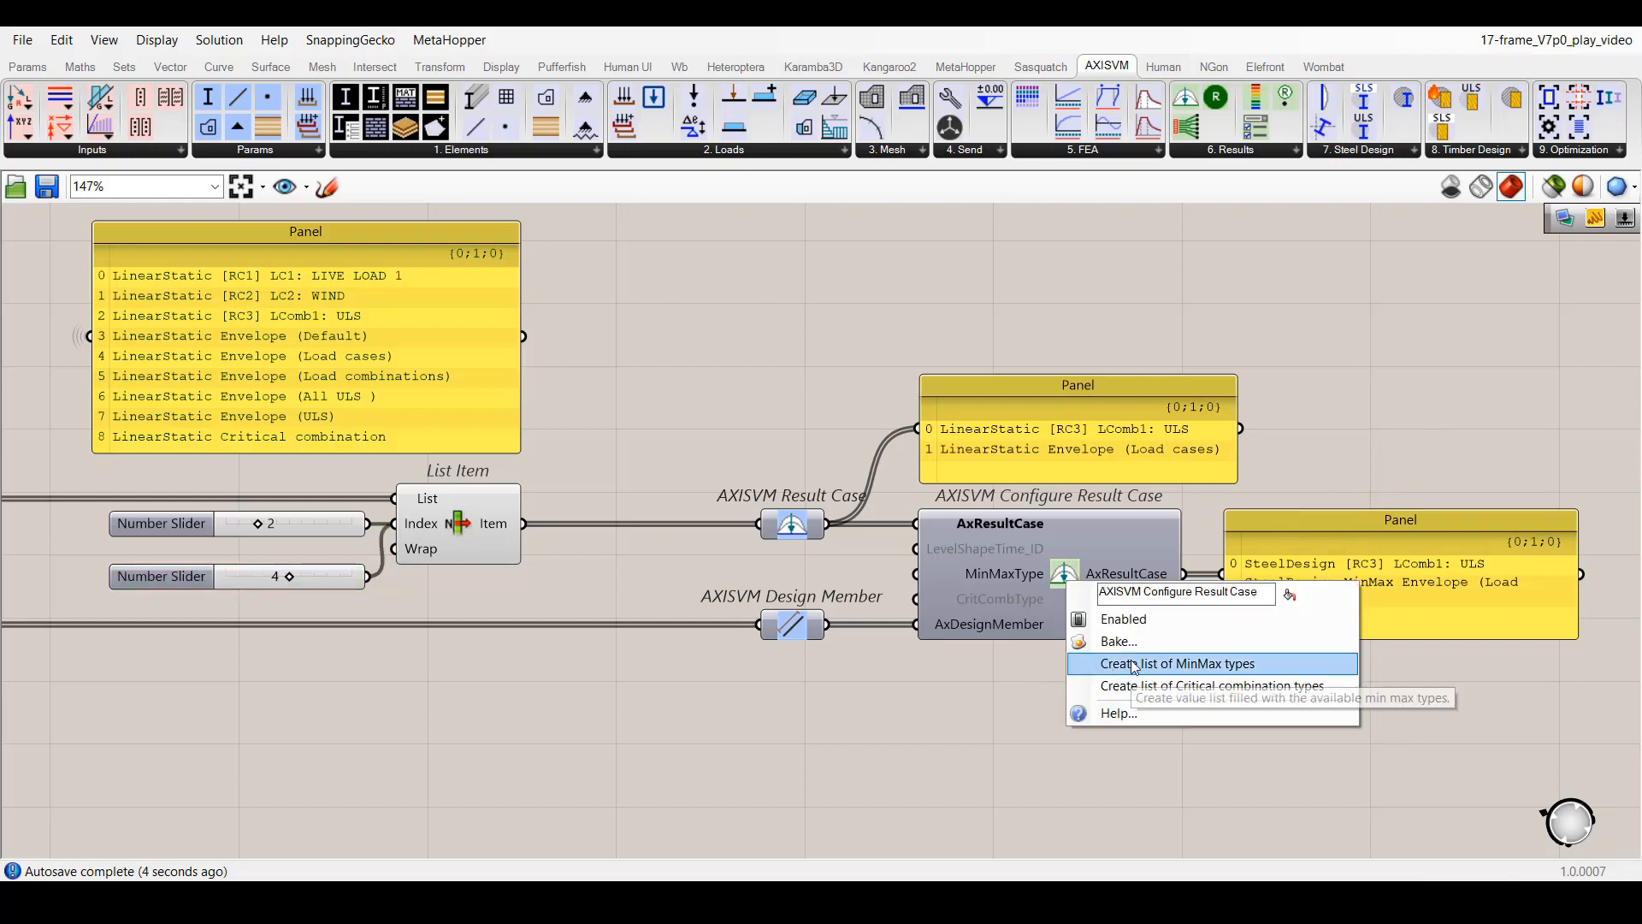
pyautogui.click(1115, 657)
pyautogui.click(880, 575)
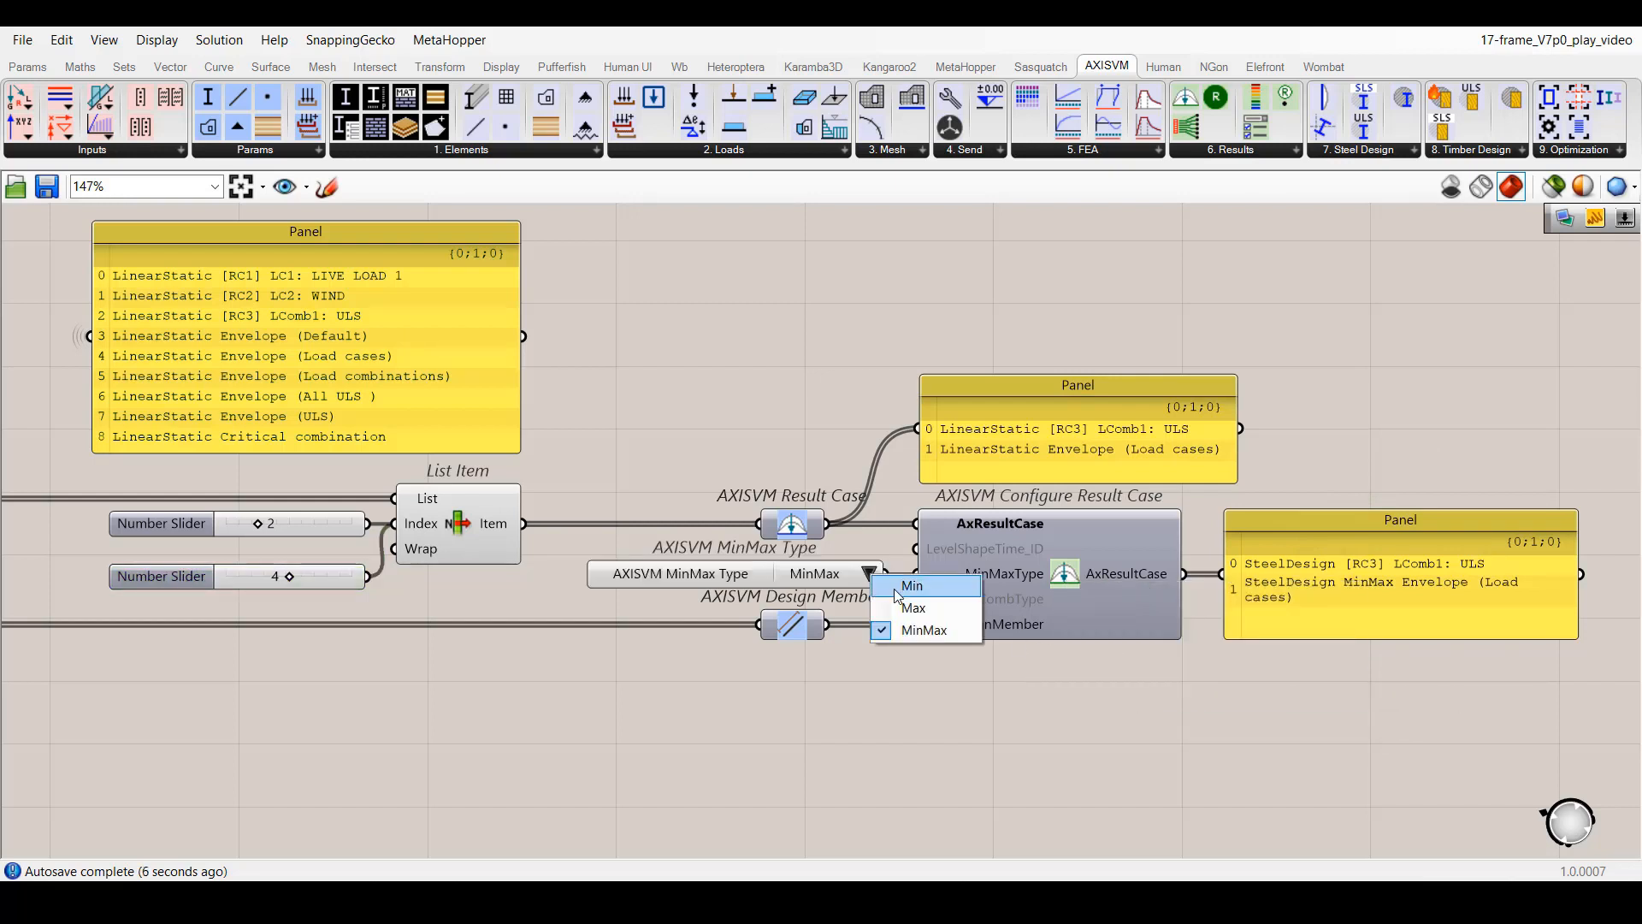
pyautogui.click(894, 588)
pyautogui.click(871, 573)
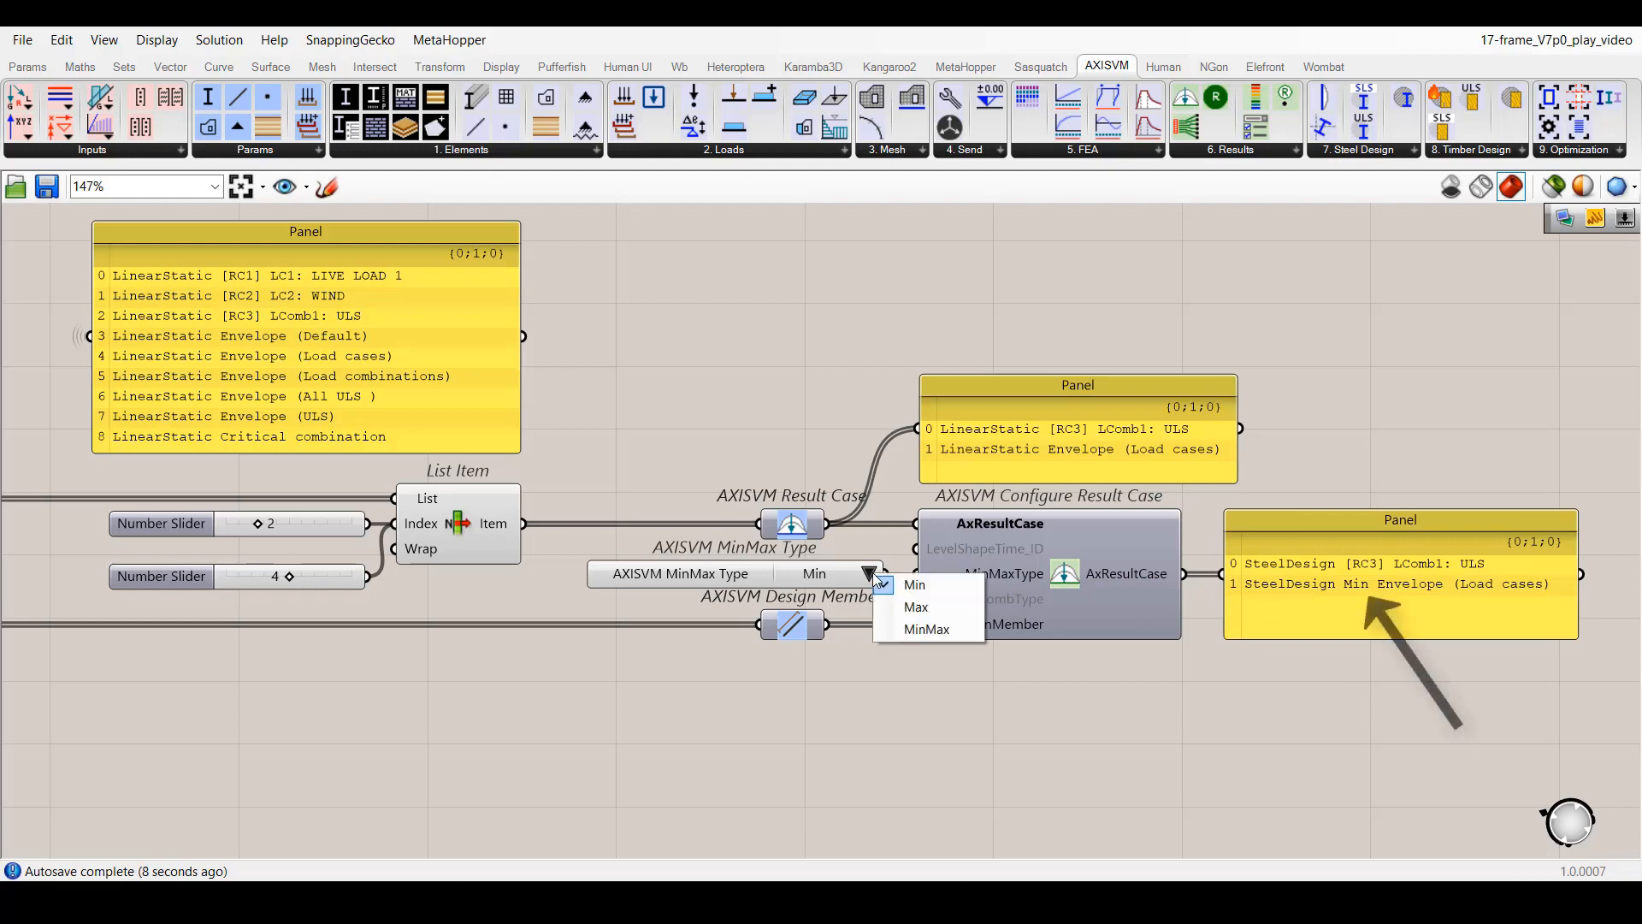
pyautogui.click(889, 609)
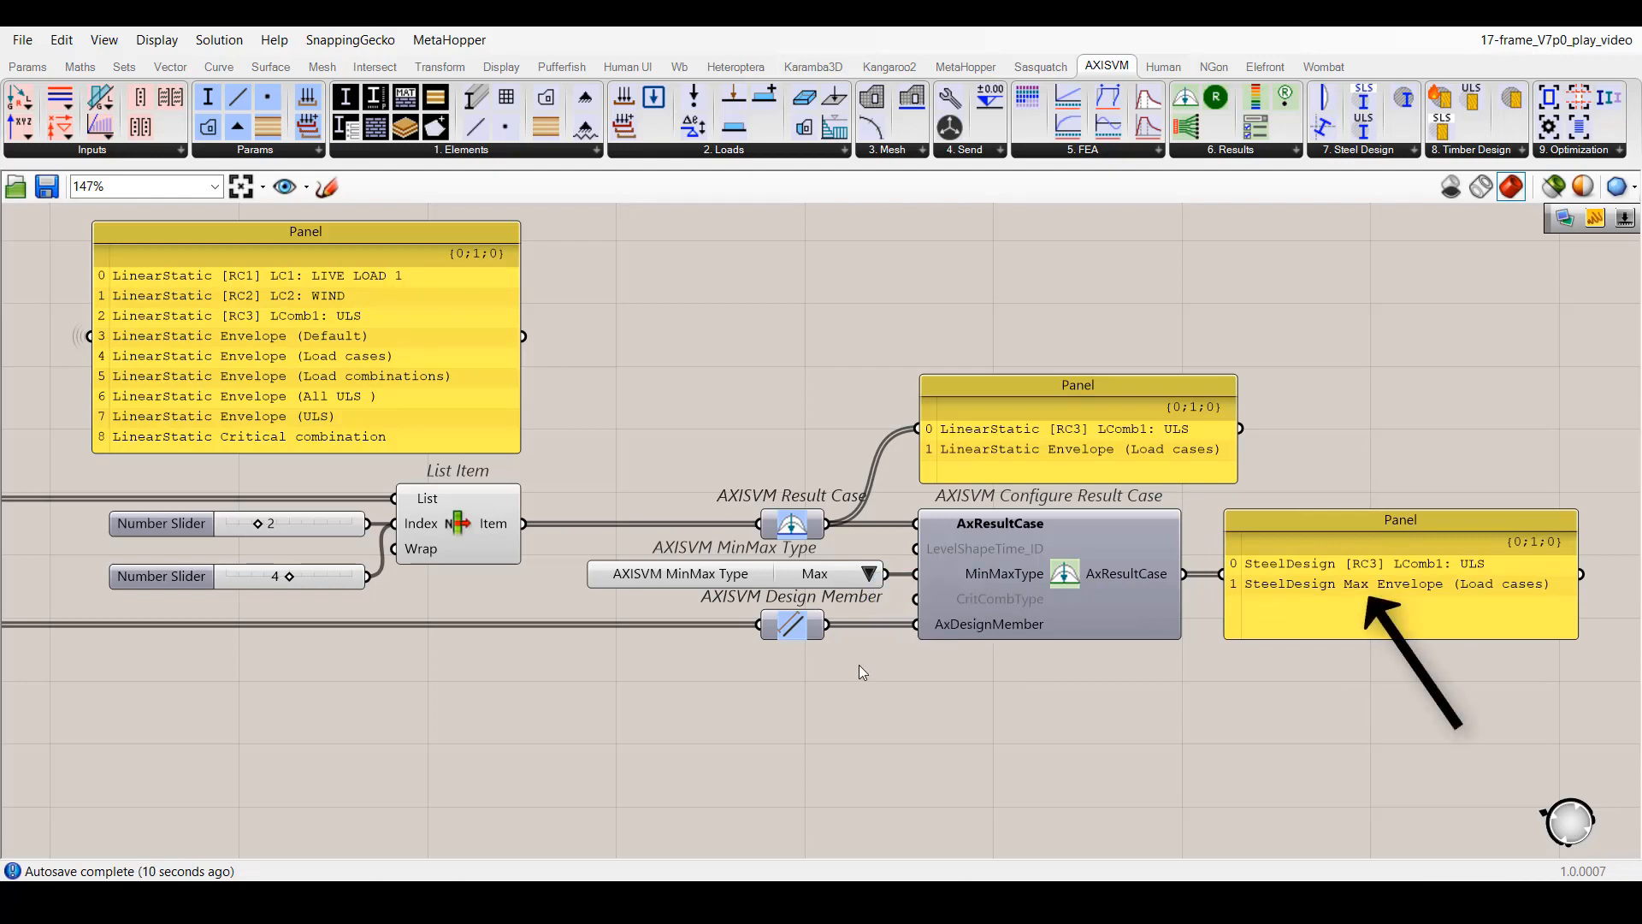